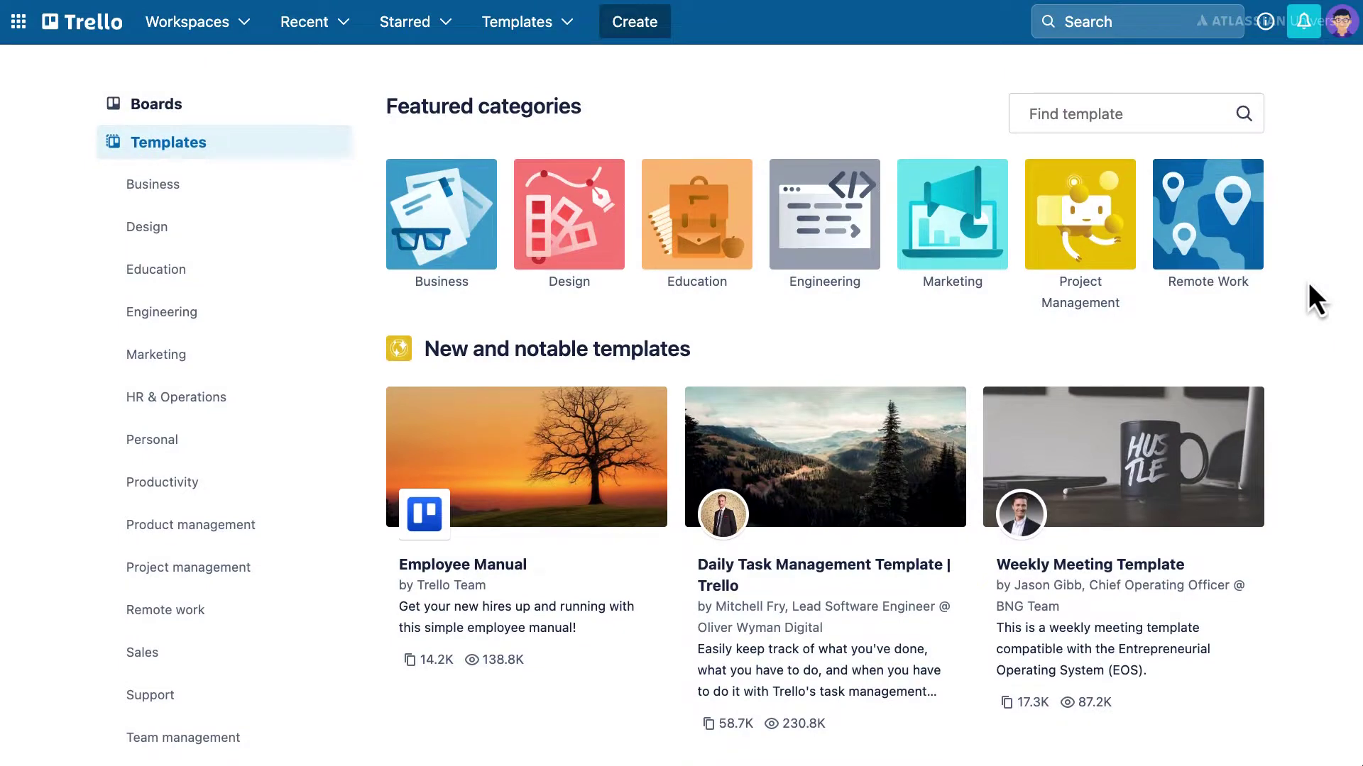
Open the gallery's Employee Manual template and view it as the Sunshine Cakery (East Location) board.
{"action": "scroll", "coordinate": [1309, 282], "scroll_direction": "down", "scroll_amount": 3}
{"action": "scroll", "coordinate": [1309, 283], "scroll_direction": "down", "scroll_amount": 6}
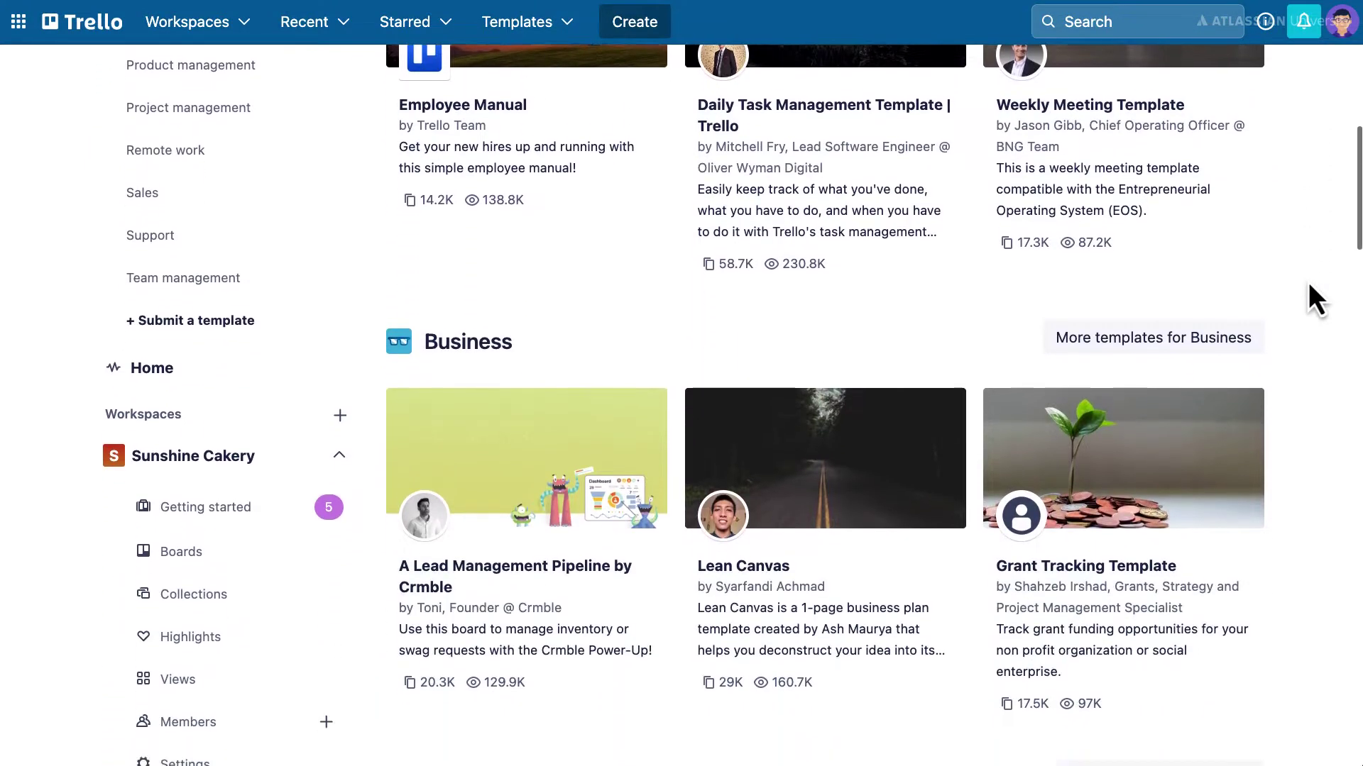
{"action": "scroll", "coordinate": [1309, 282], "scroll_direction": "down", "scroll_amount": 5}
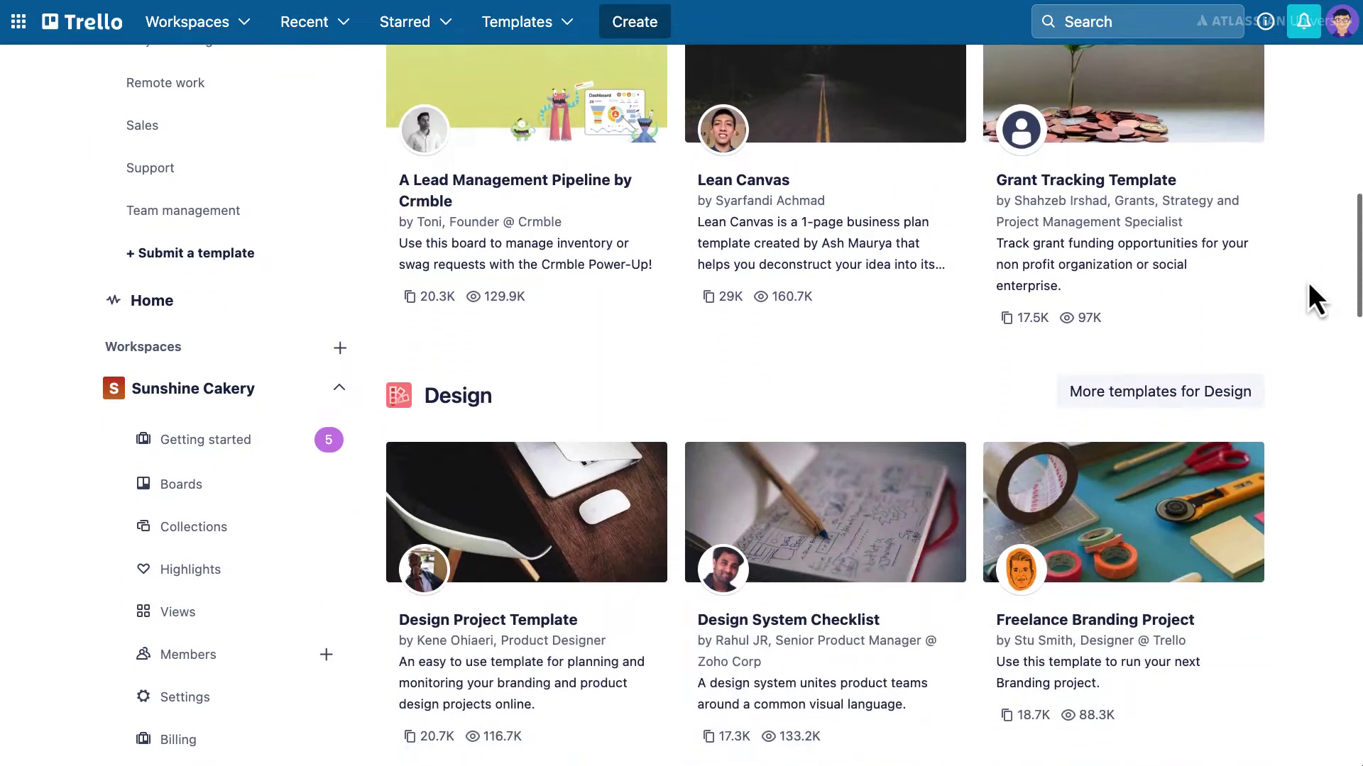
{"action": "scroll", "coordinate": [1309, 282], "scroll_direction": "up", "scroll_amount": 14}
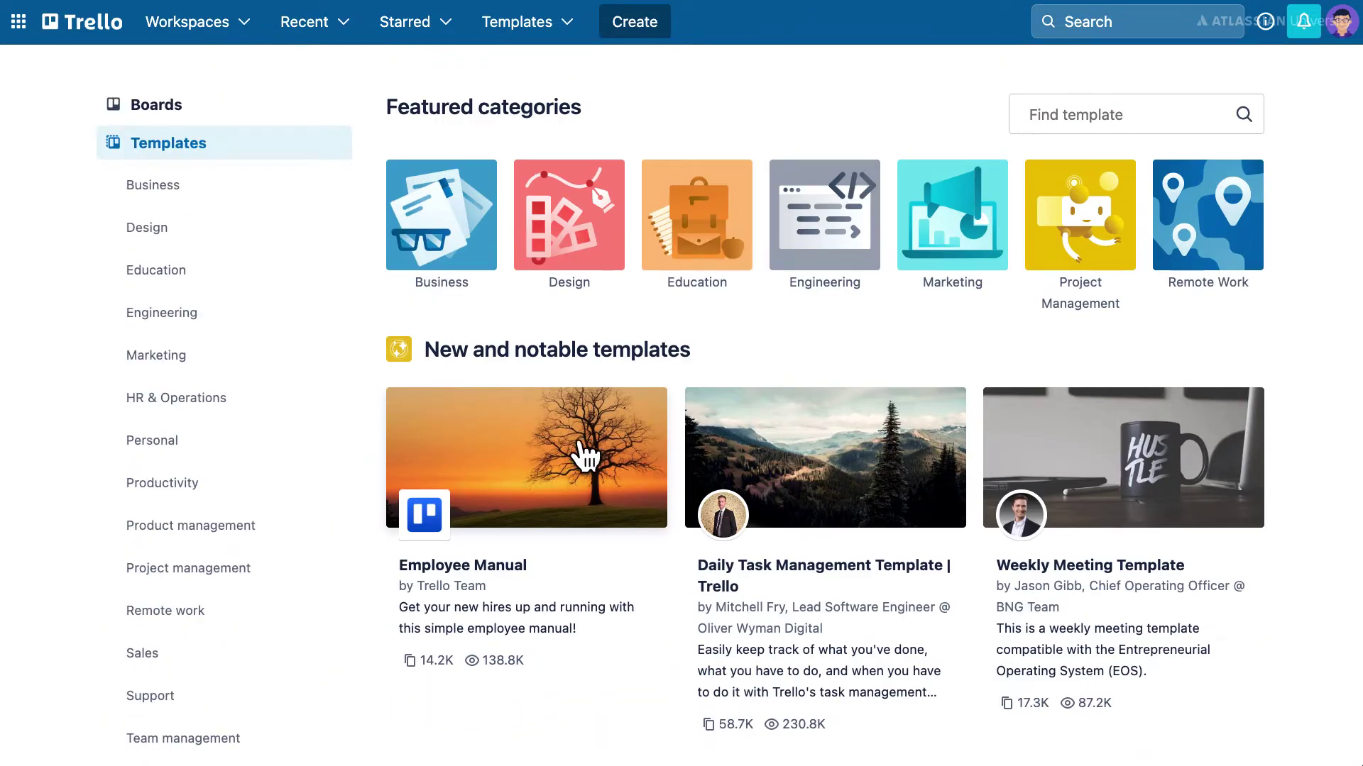
{"action": "left_click", "coordinate": [568, 470]}
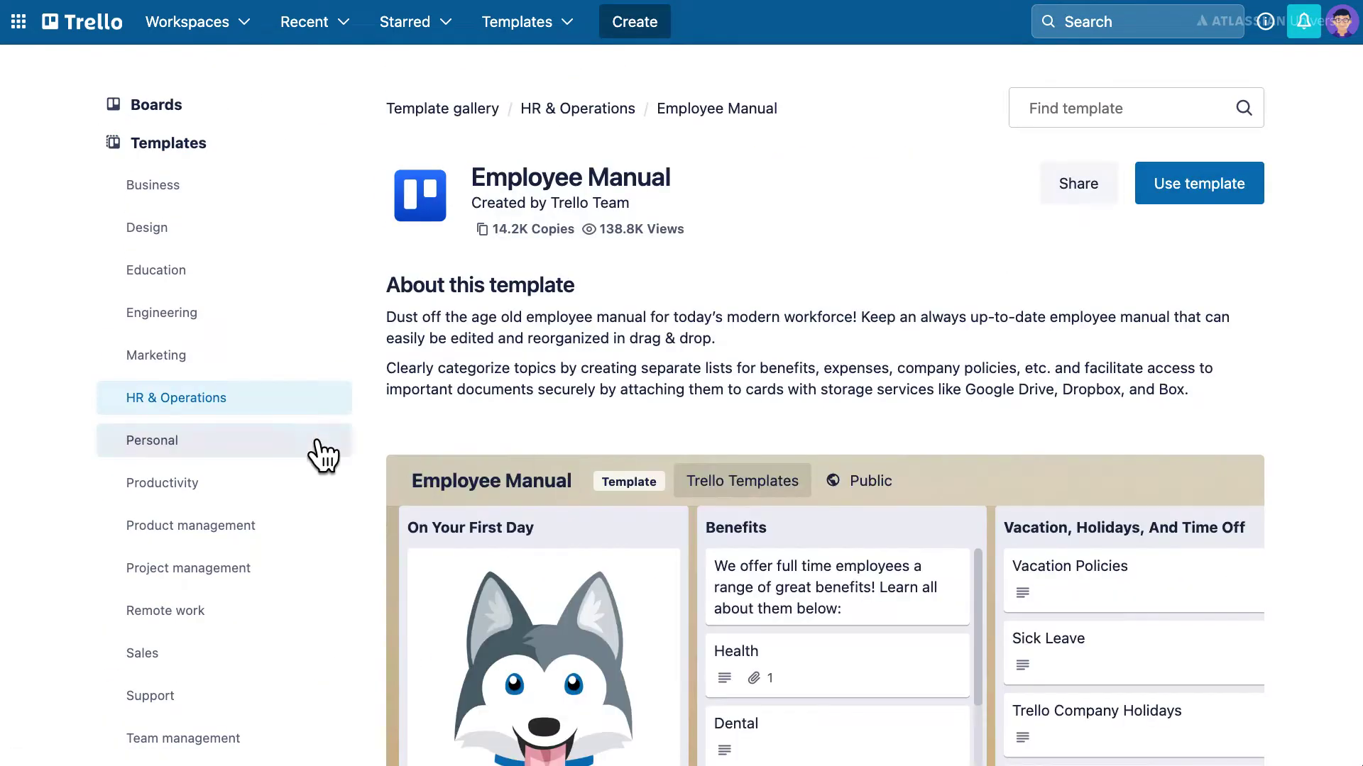
{"action": "scroll", "coordinate": [369, 468], "scroll_direction": "down", "scroll_amount": 2}
{"action": "scroll", "coordinate": [369, 469], "scroll_direction": "down", "scroll_amount": 5}
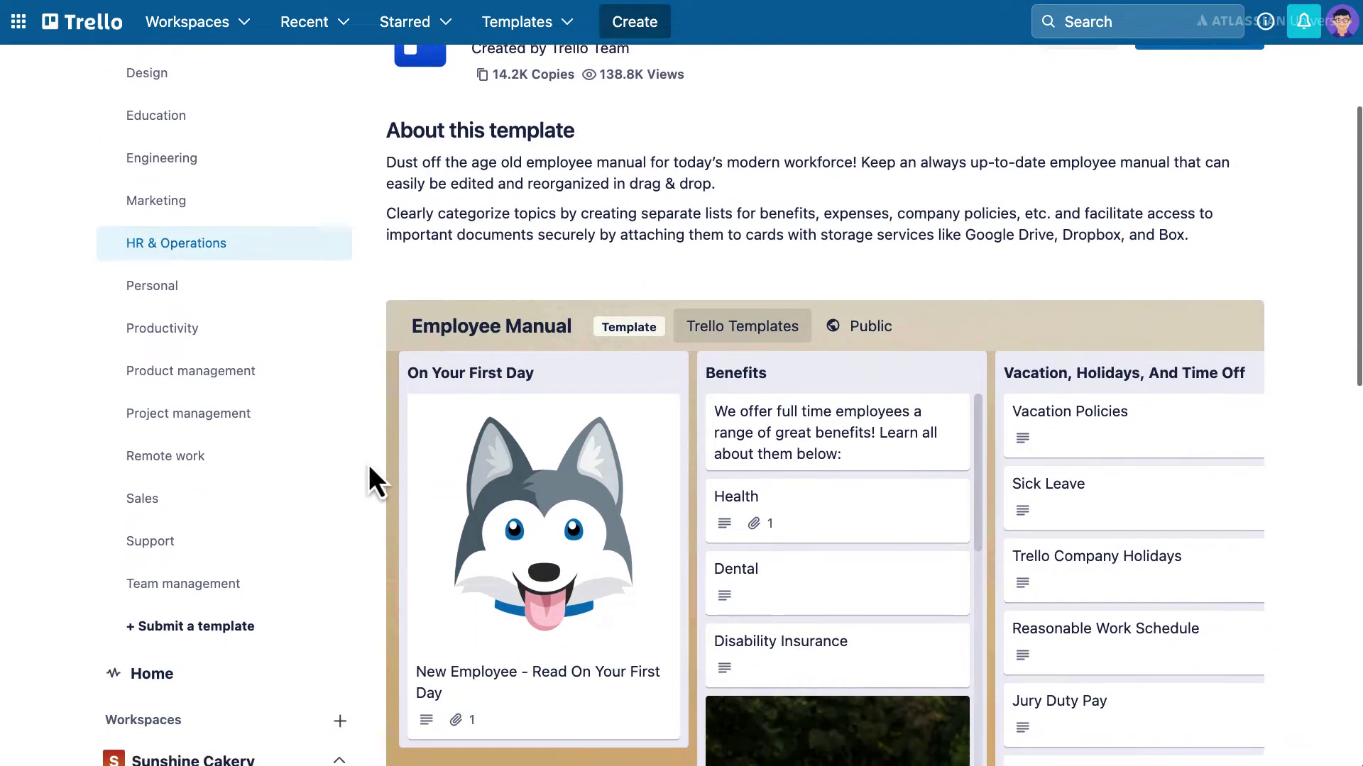
{"action": "scroll", "coordinate": [369, 473], "scroll_direction": "down", "scroll_amount": 1}
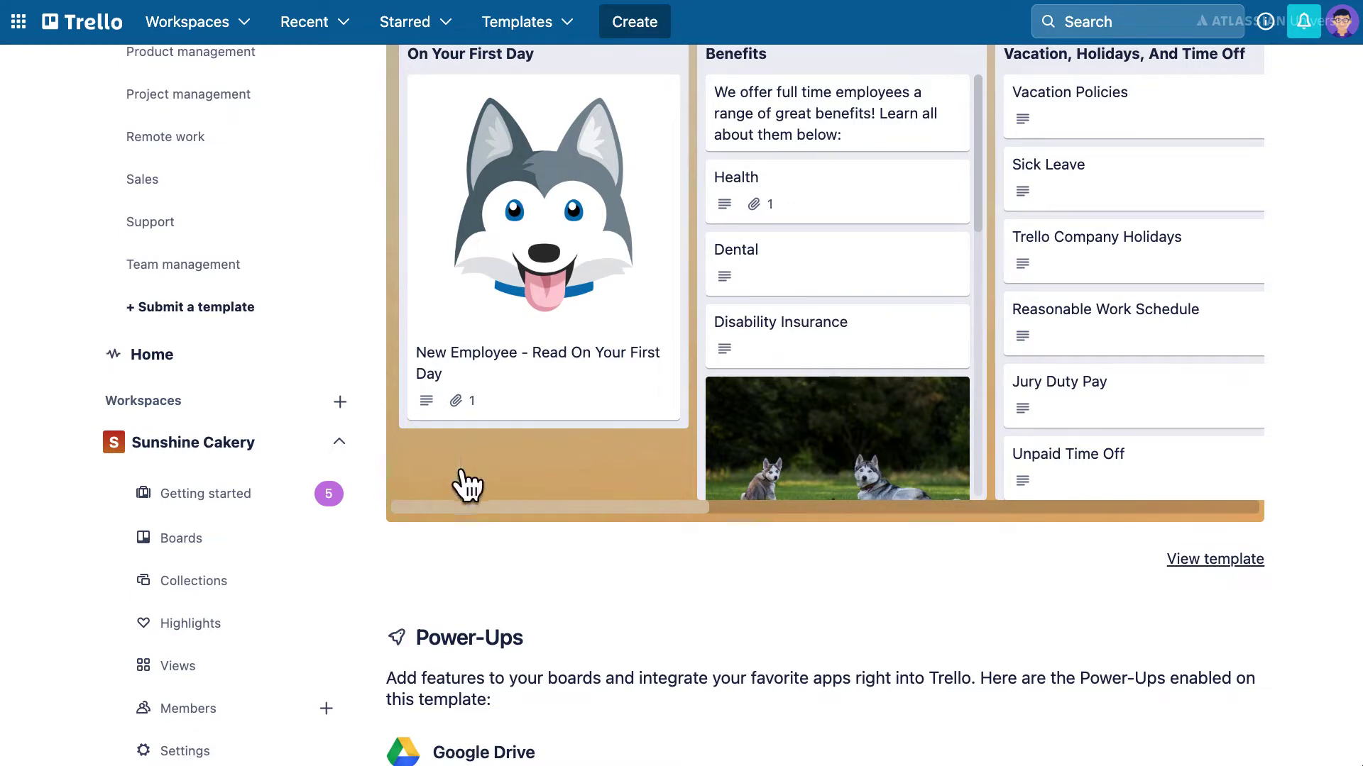
{"action": "left_click", "coordinate": [1210, 559]}
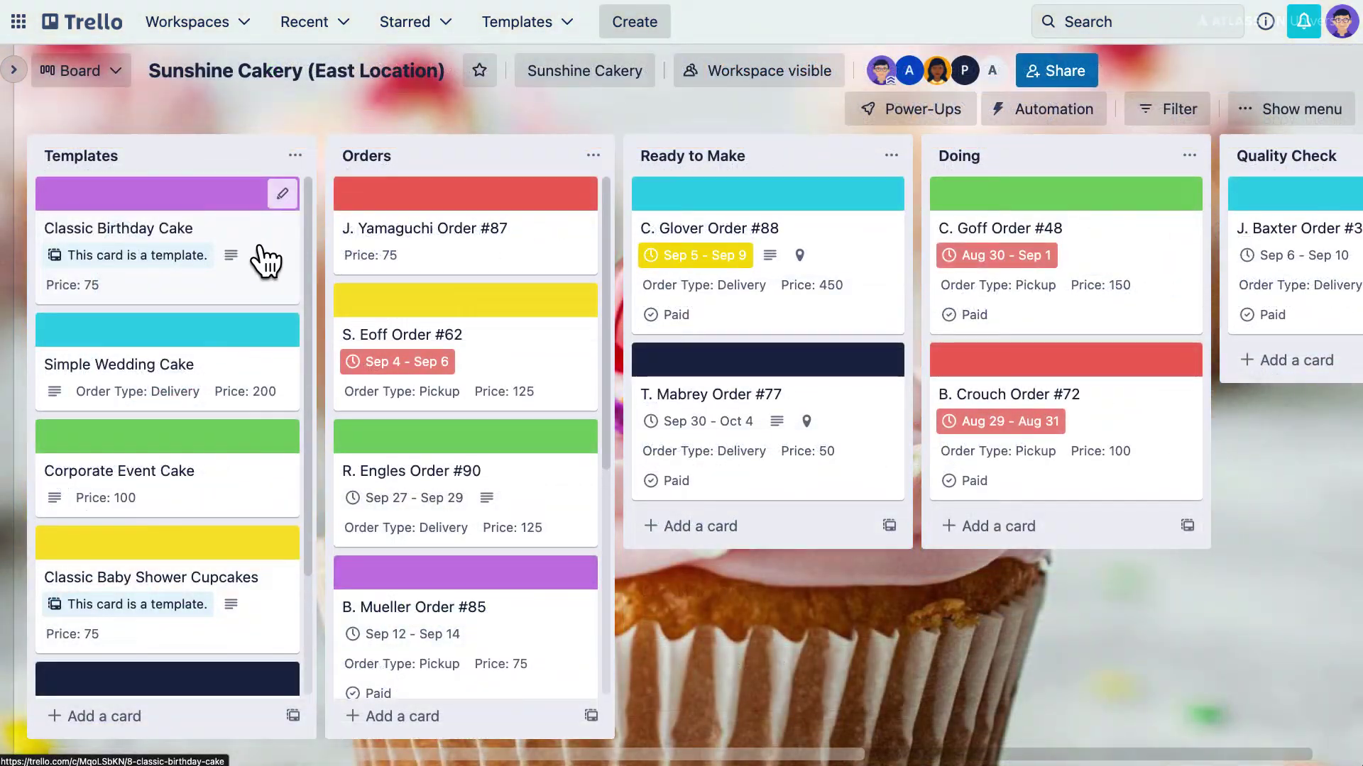
{"action": "left_click", "coordinate": [268, 250]}
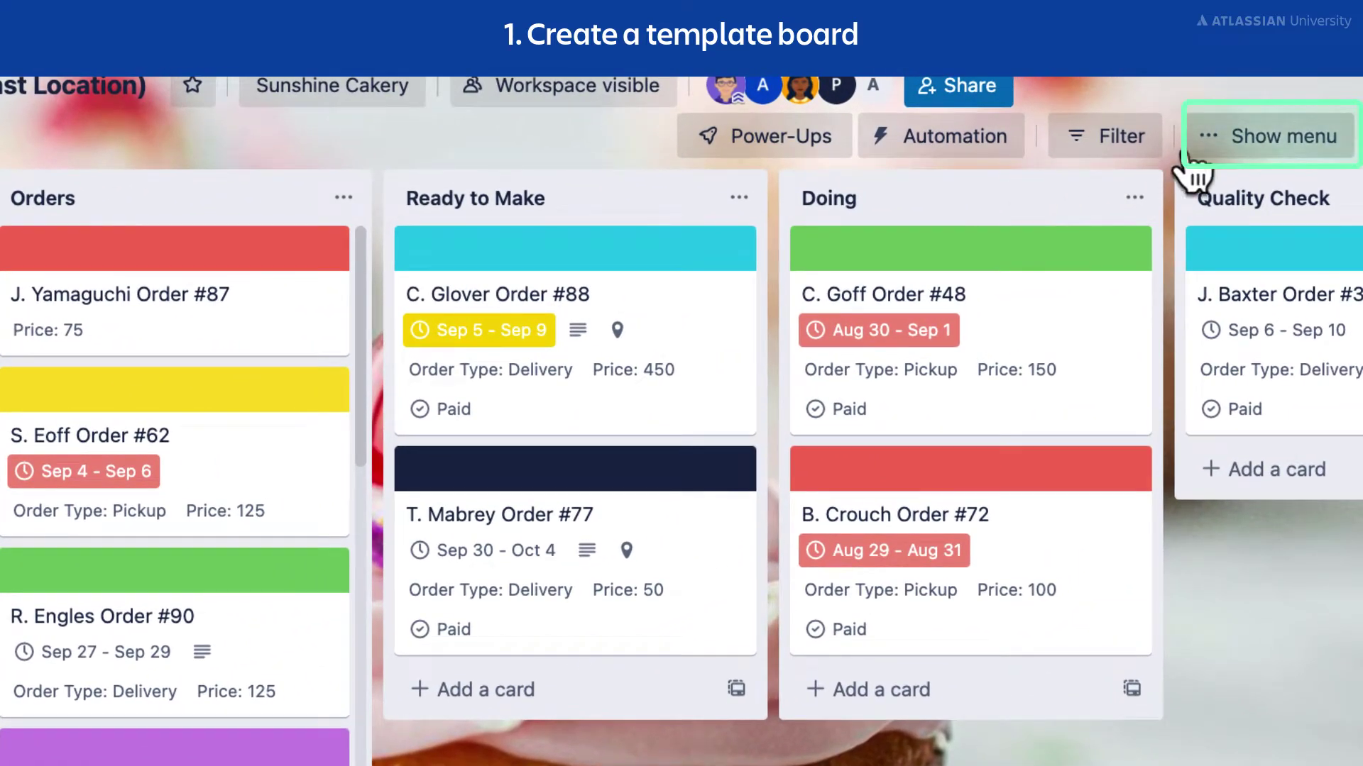
Make the Sunshine Cakery (East Location) board a template from the board menu's More options.
{"action": "left_click", "coordinate": [1257, 138]}
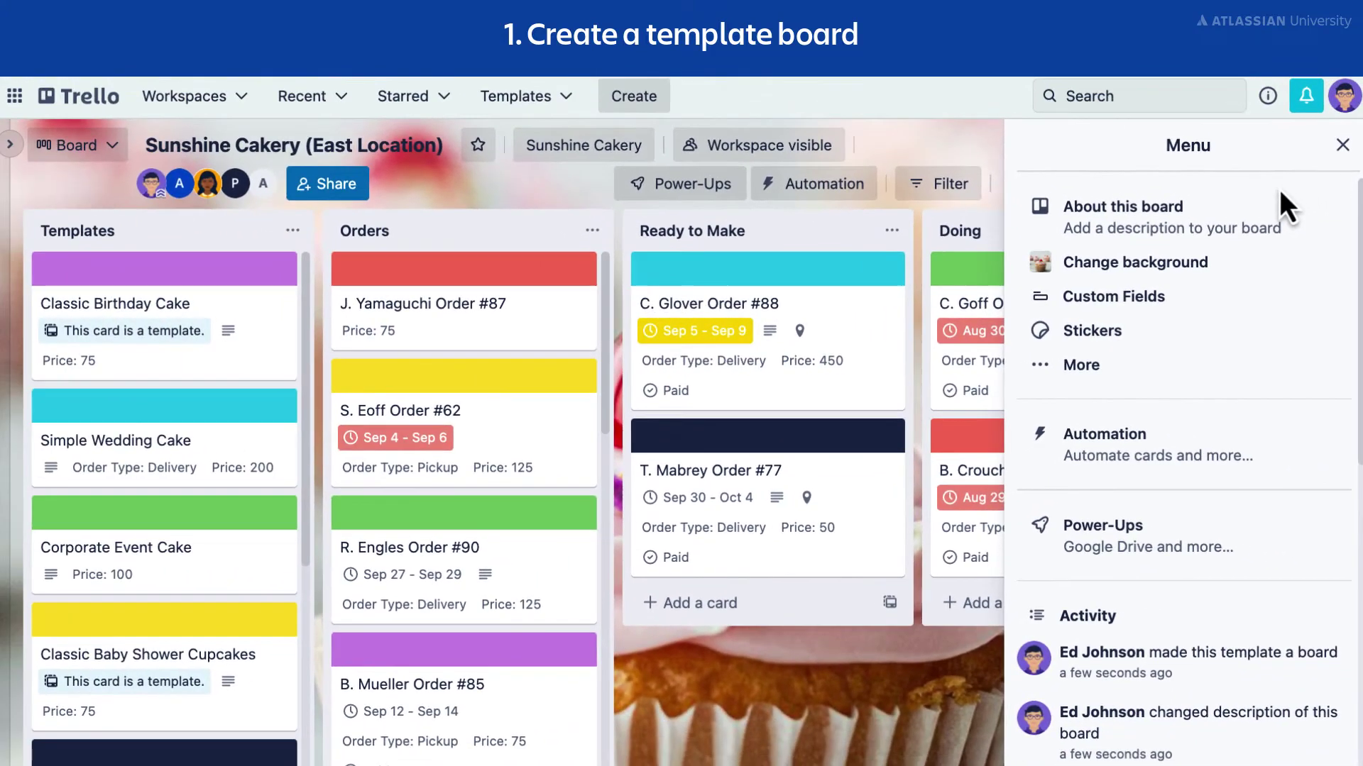
{"action": "left_click", "coordinate": [1274, 365]}
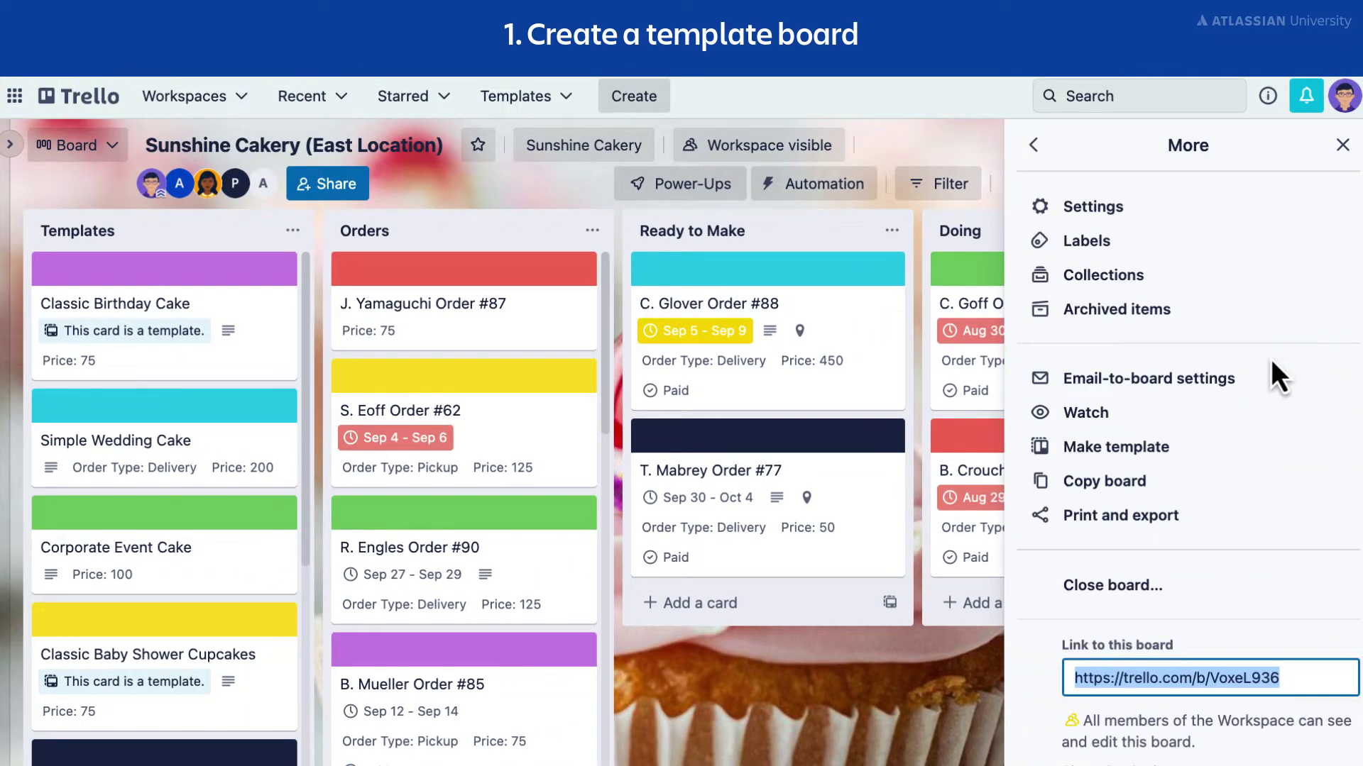
{"action": "left_click", "coordinate": [1268, 461]}
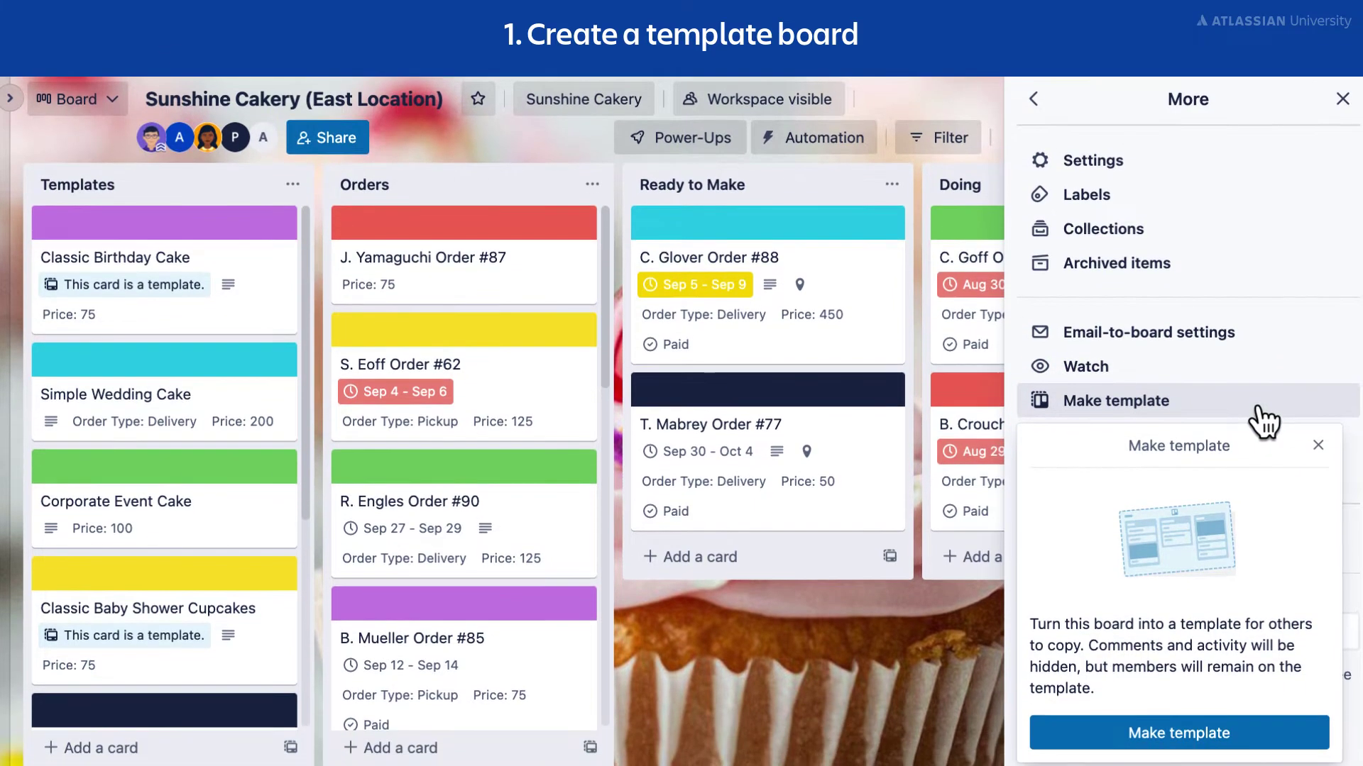
{"action": "left_click", "coordinate": [1203, 742]}
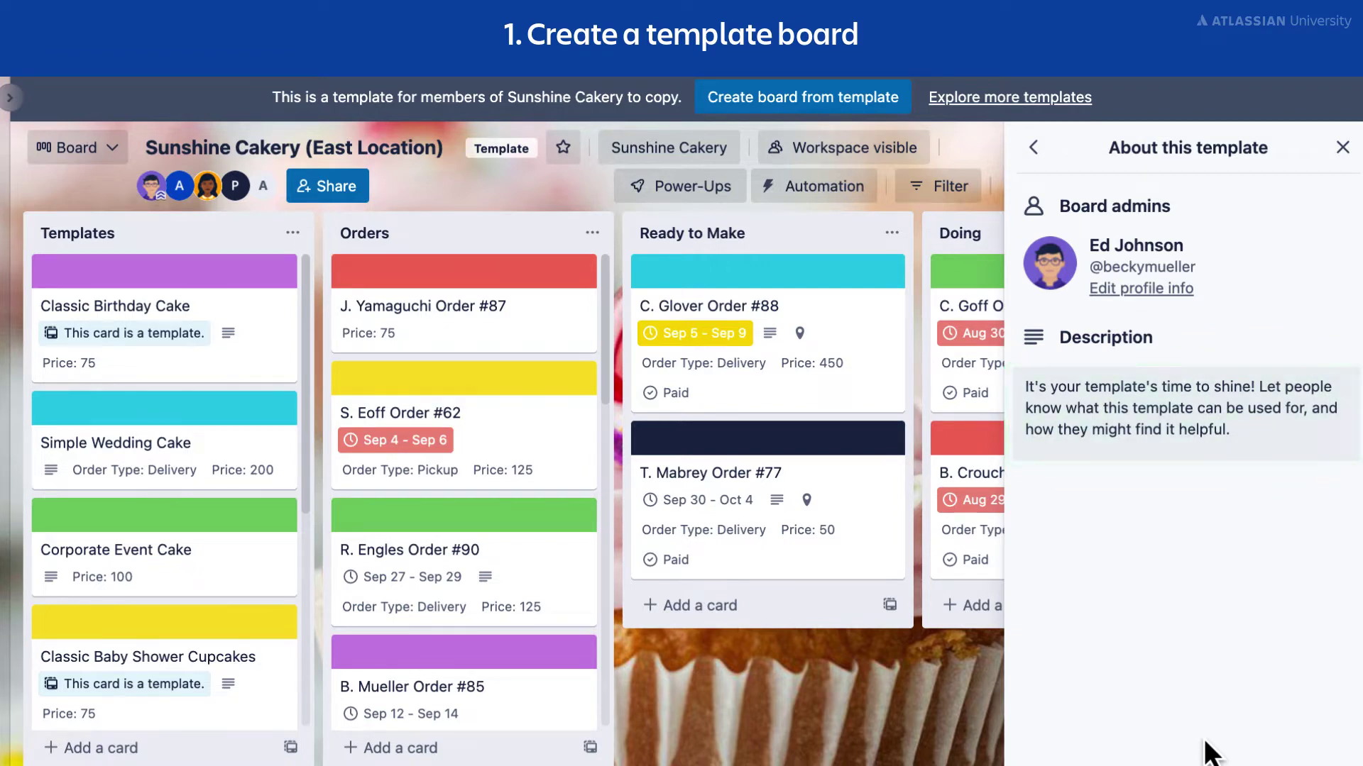
Replace the placeholder with the cake-bakery description of custom fields, pricing and delivery dates, and confirm Workspace visibility.
{"action": "left_click", "coordinate": [1210, 428]}
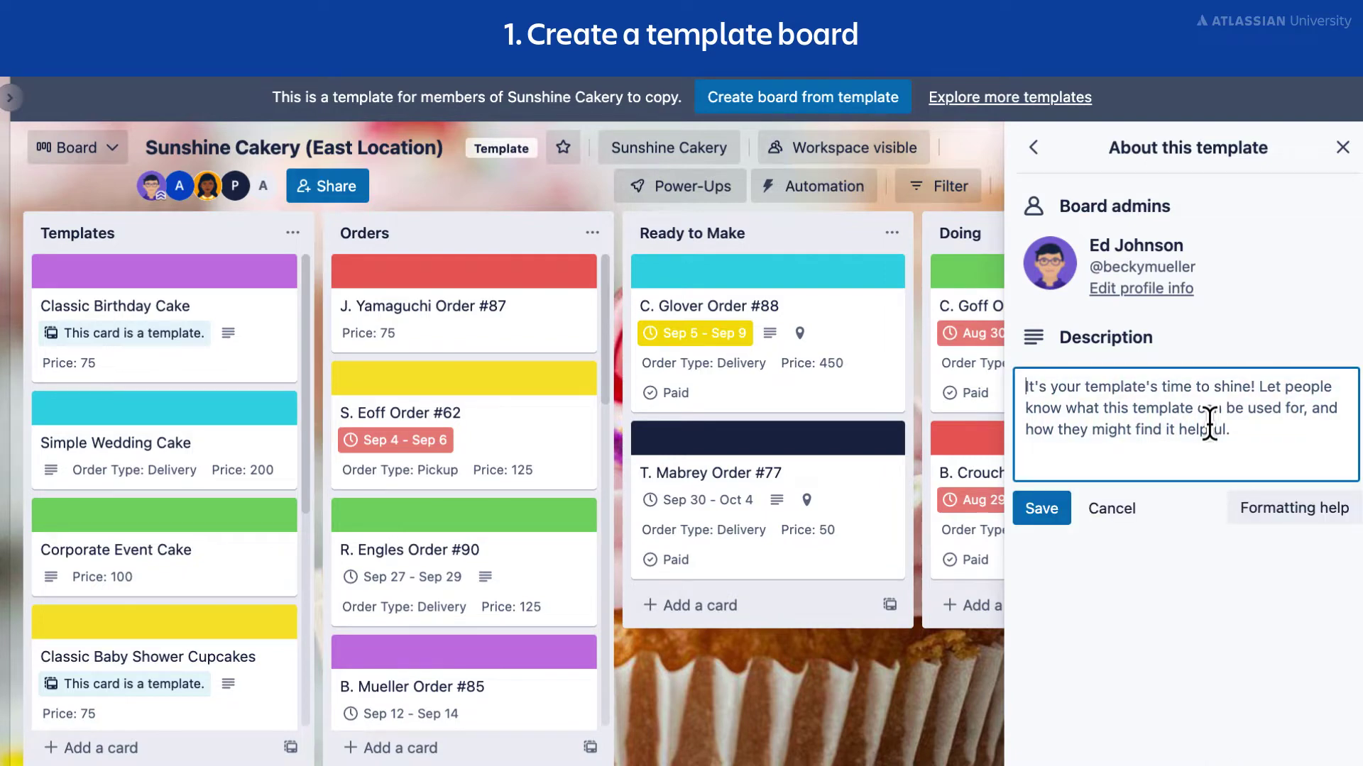
{"action": "key", "text": "ctrl+a"}
{"action": "type", "text": "This template is for a bakery specializing in cakes. You can easily add all the cake details using custom fields. Also includes pricing and delivery dates."}
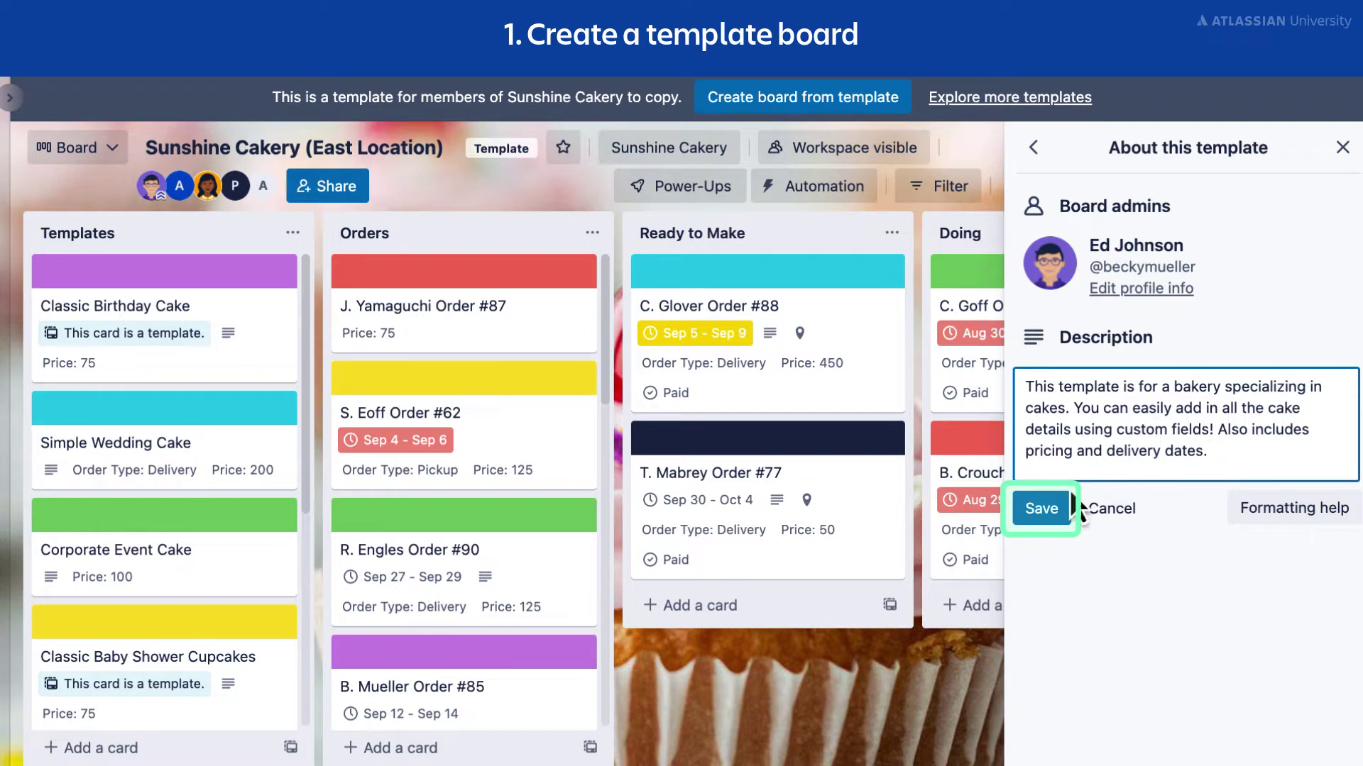
{"action": "left_click", "coordinate": [1053, 512]}
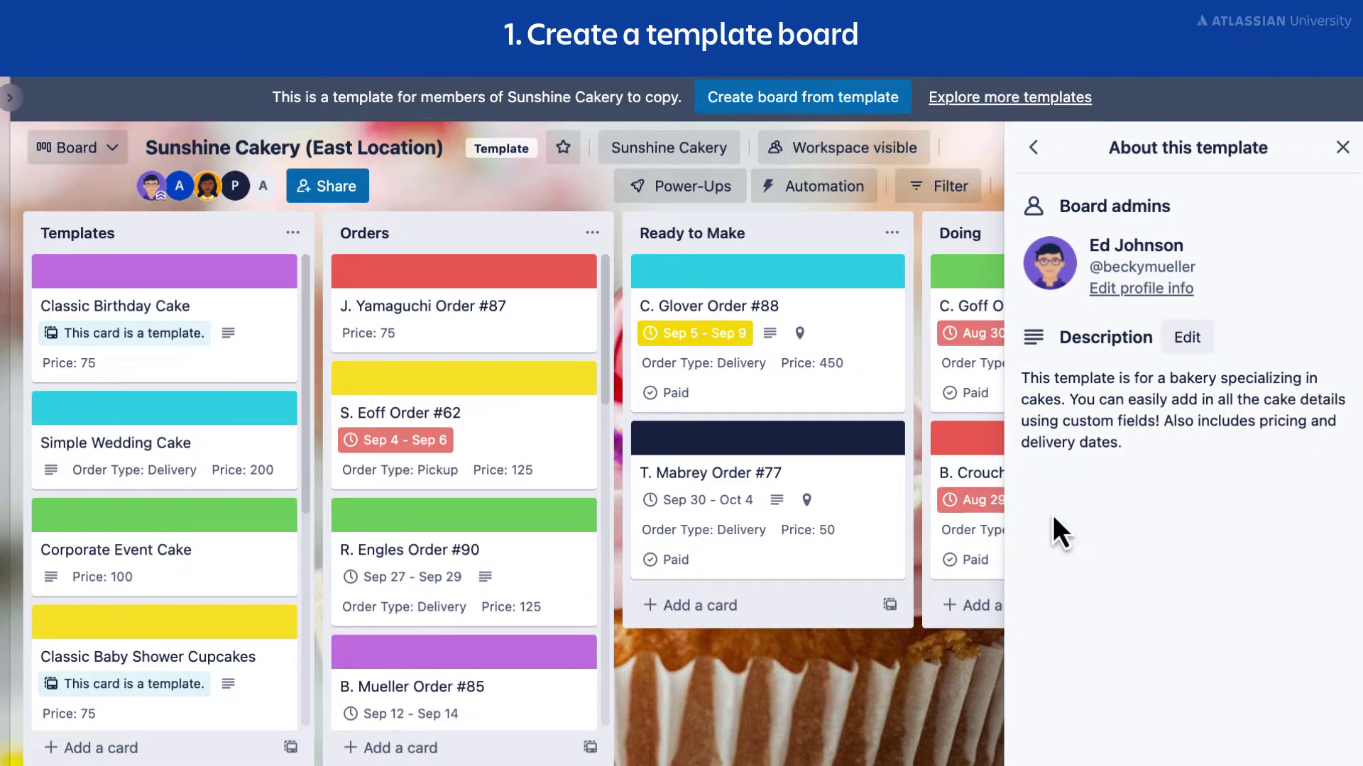
{"action": "left_click", "coordinate": [875, 157]}
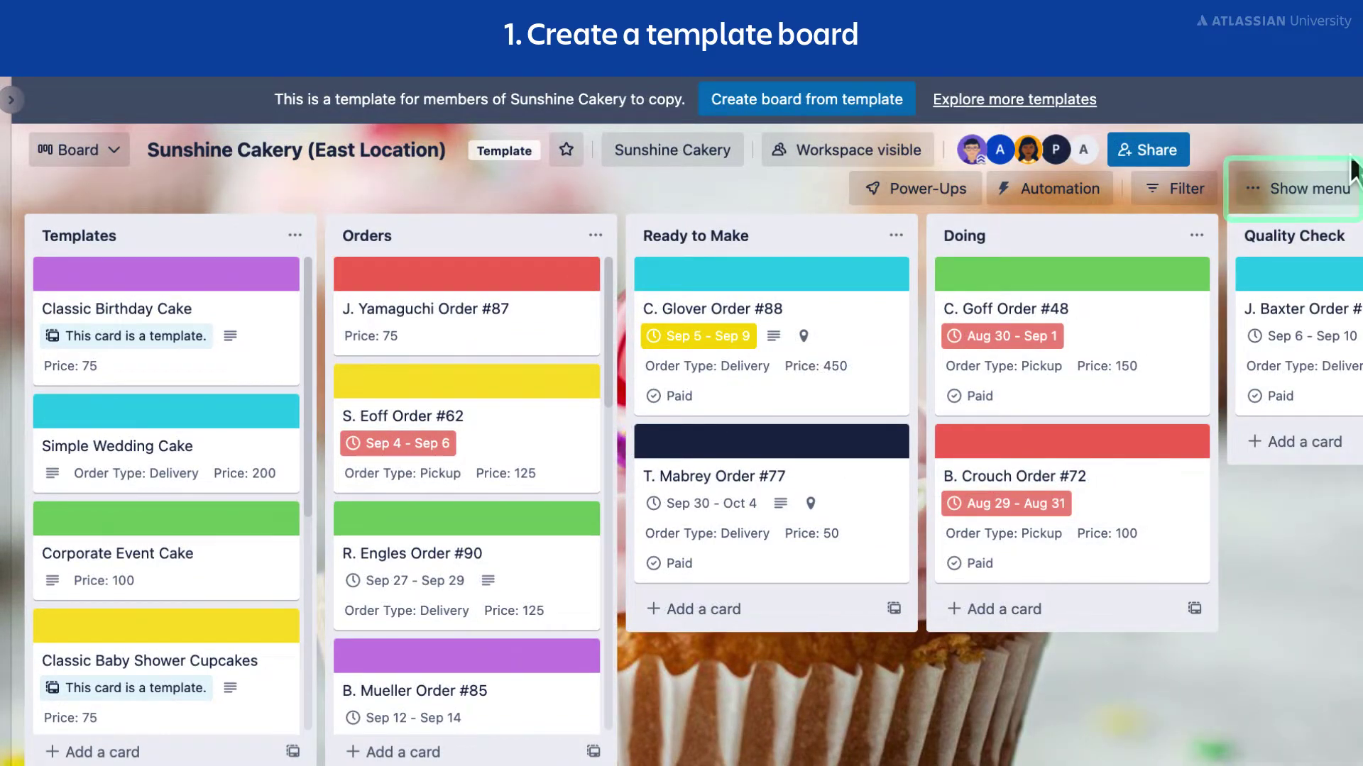
{"action": "left_click", "coordinate": [1319, 199]}
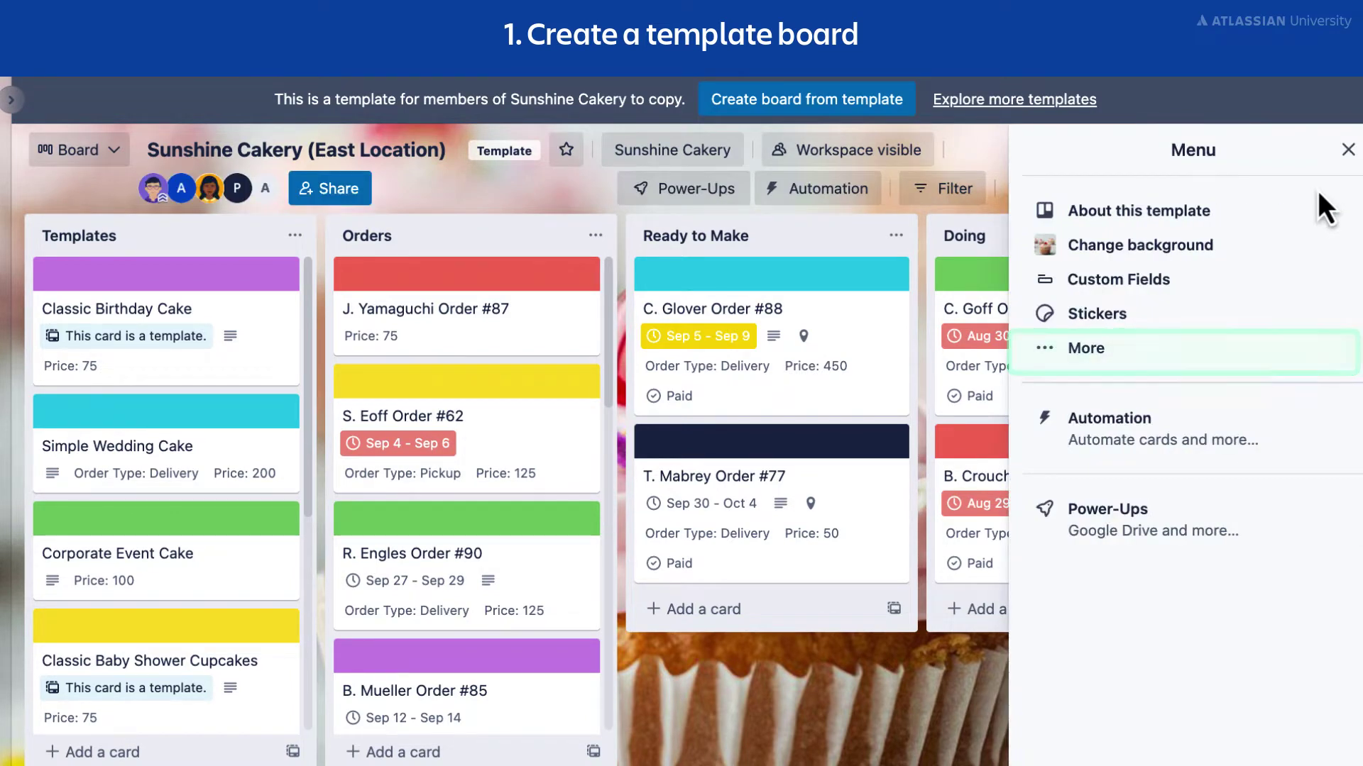
{"action": "left_click", "coordinate": [1244, 350]}
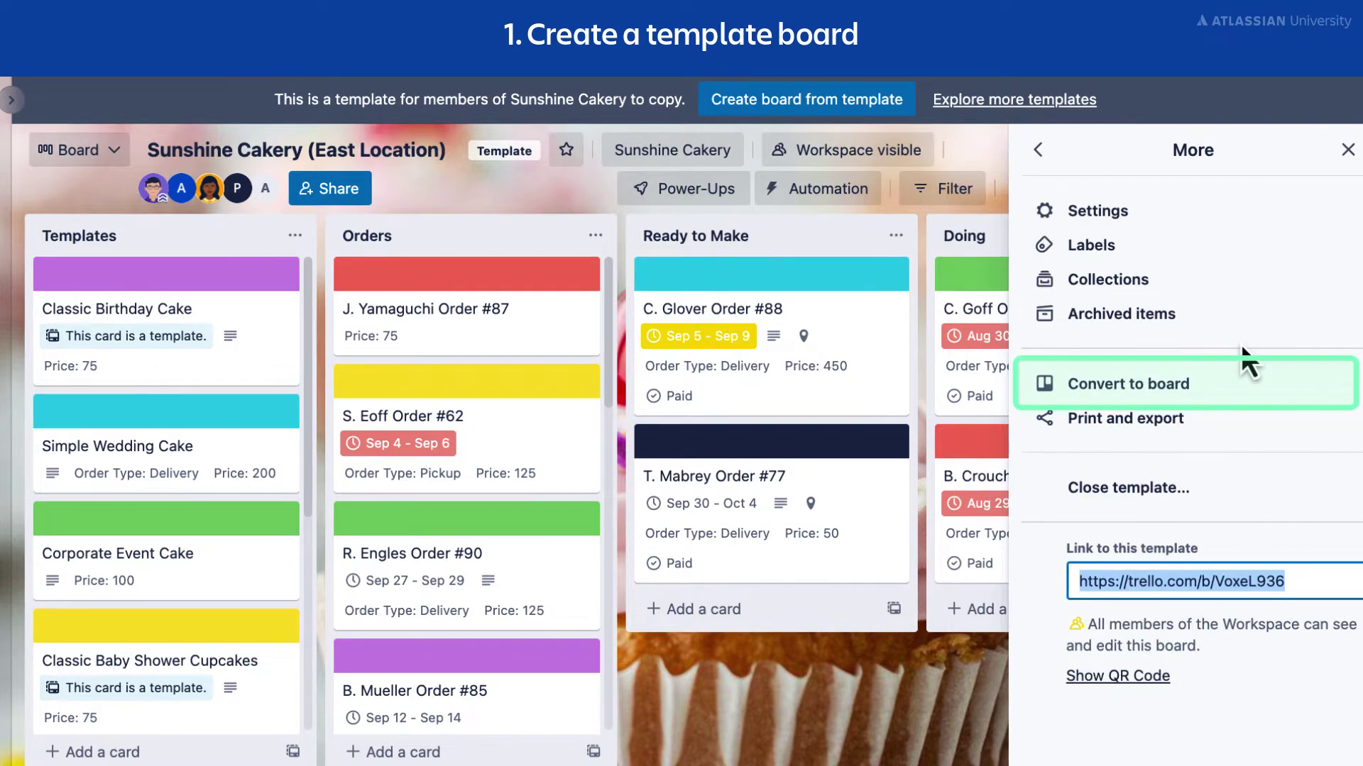
{"action": "left_click", "coordinate": [1220, 389]}
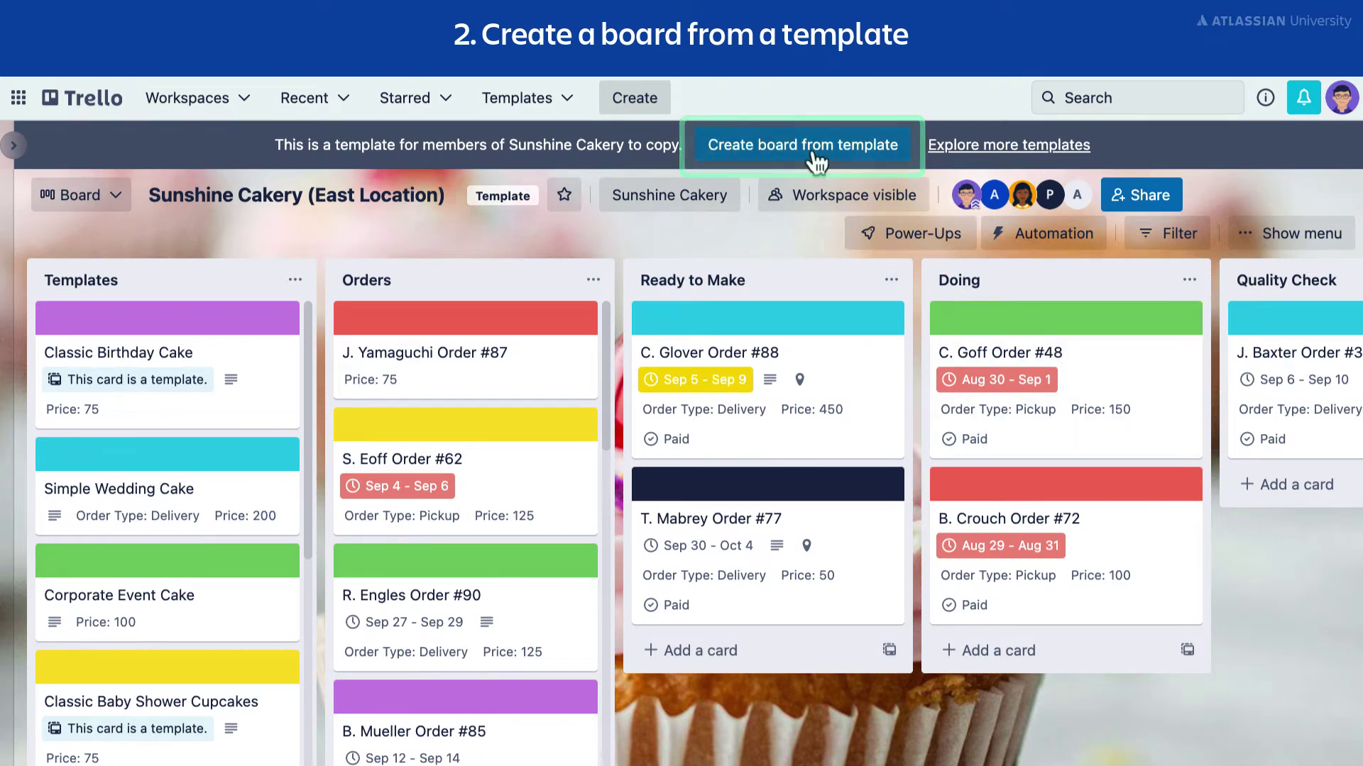
Create 'Sunshine Cakery (West Location)' from the template, keeping its cards and template cards.
{"action": "left_click", "coordinate": [813, 155]}
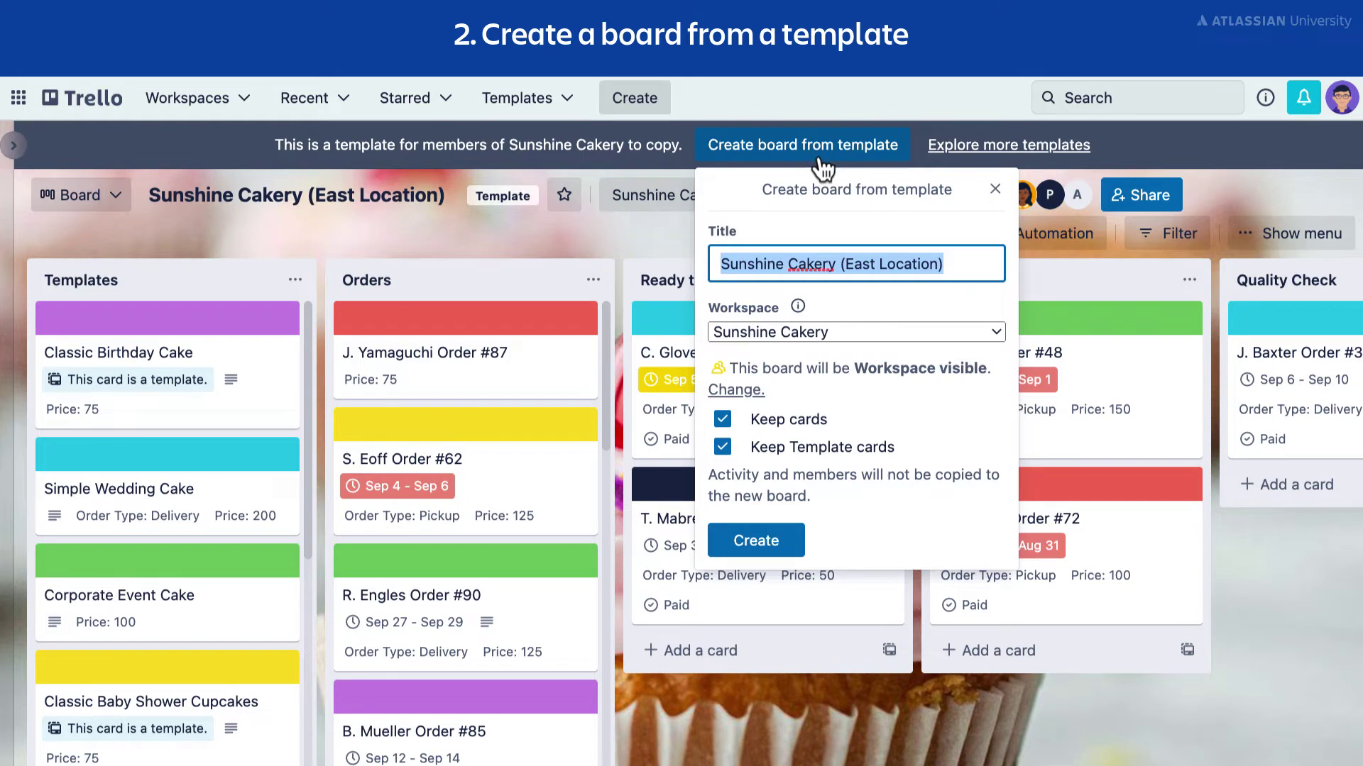
{"action": "double_click", "coordinate": [860, 264]}
{"action": "type", "text": "West"}
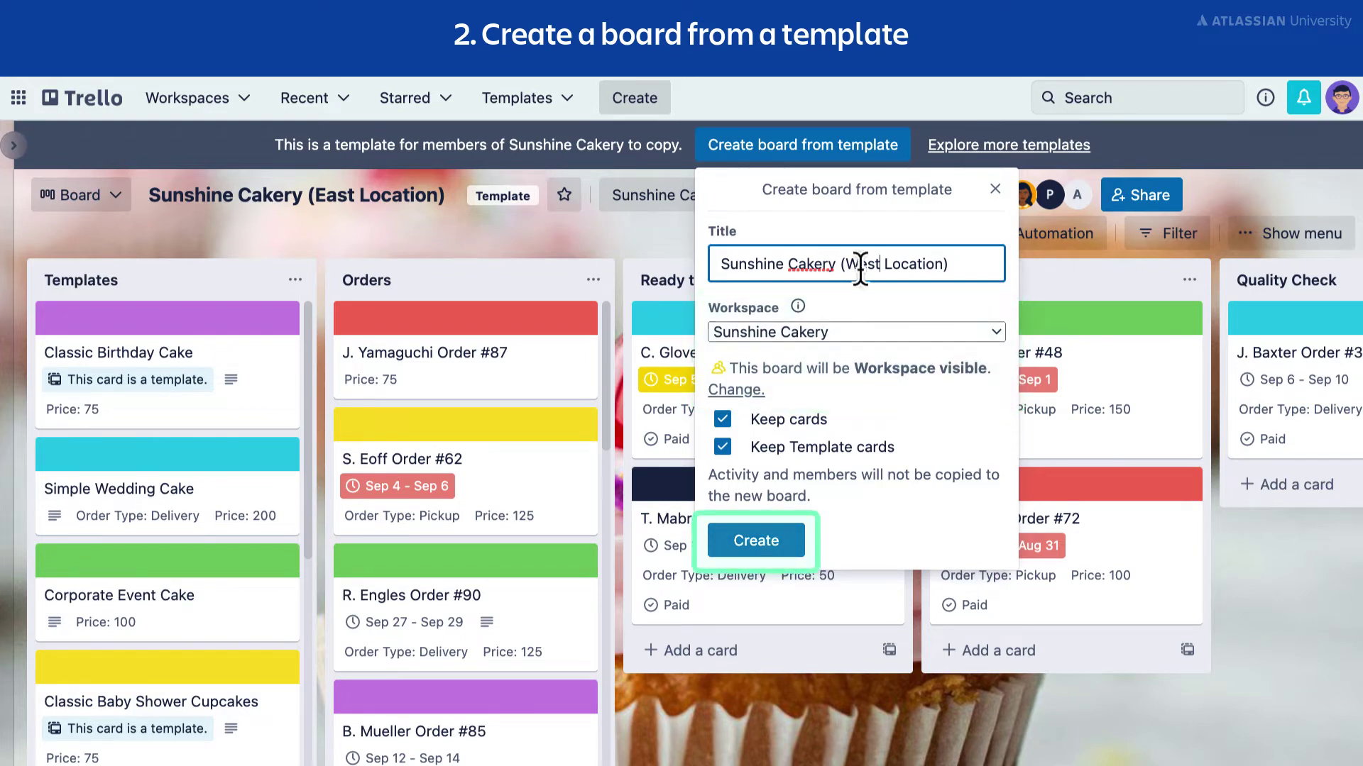
{"action": "left_click", "coordinate": [763, 548]}
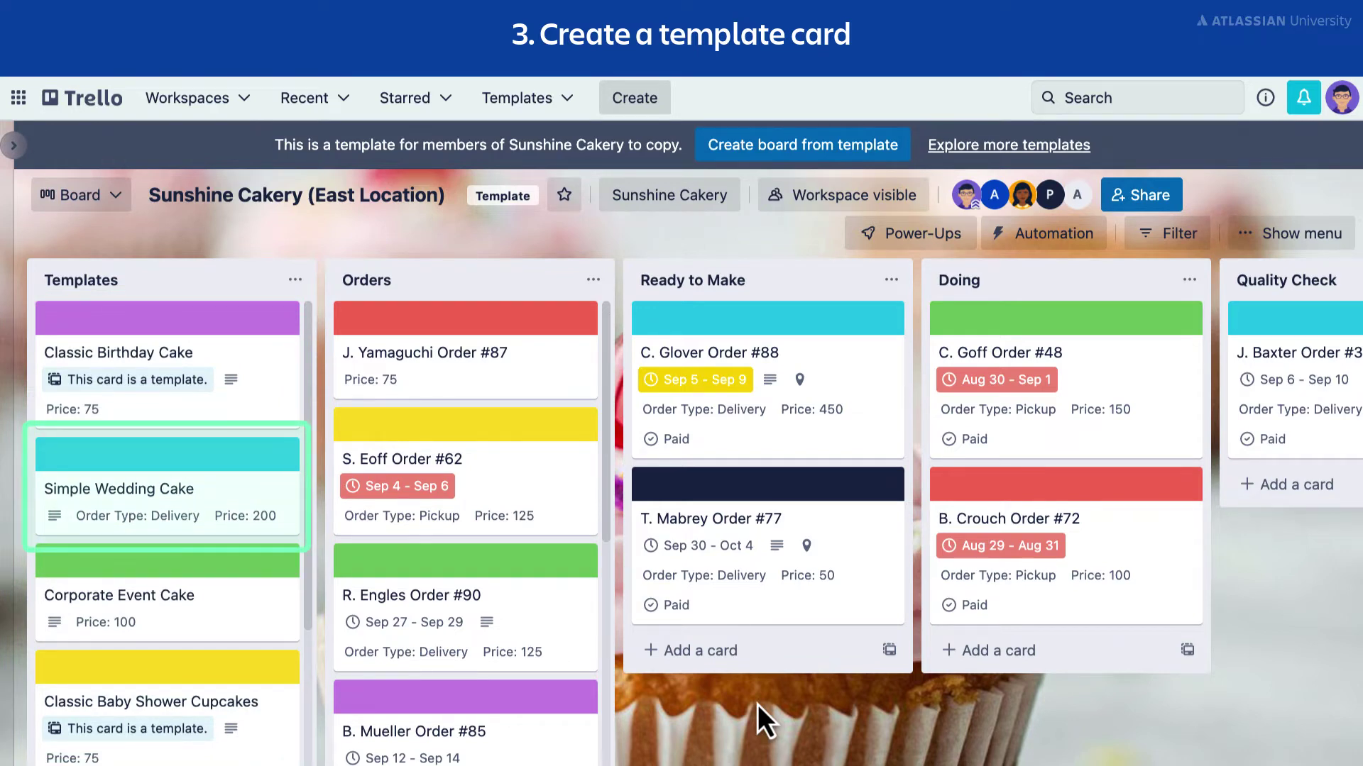
Mark the Simple Wedding Cake card as a template and return to the board.
{"action": "left_click", "coordinate": [257, 523]}
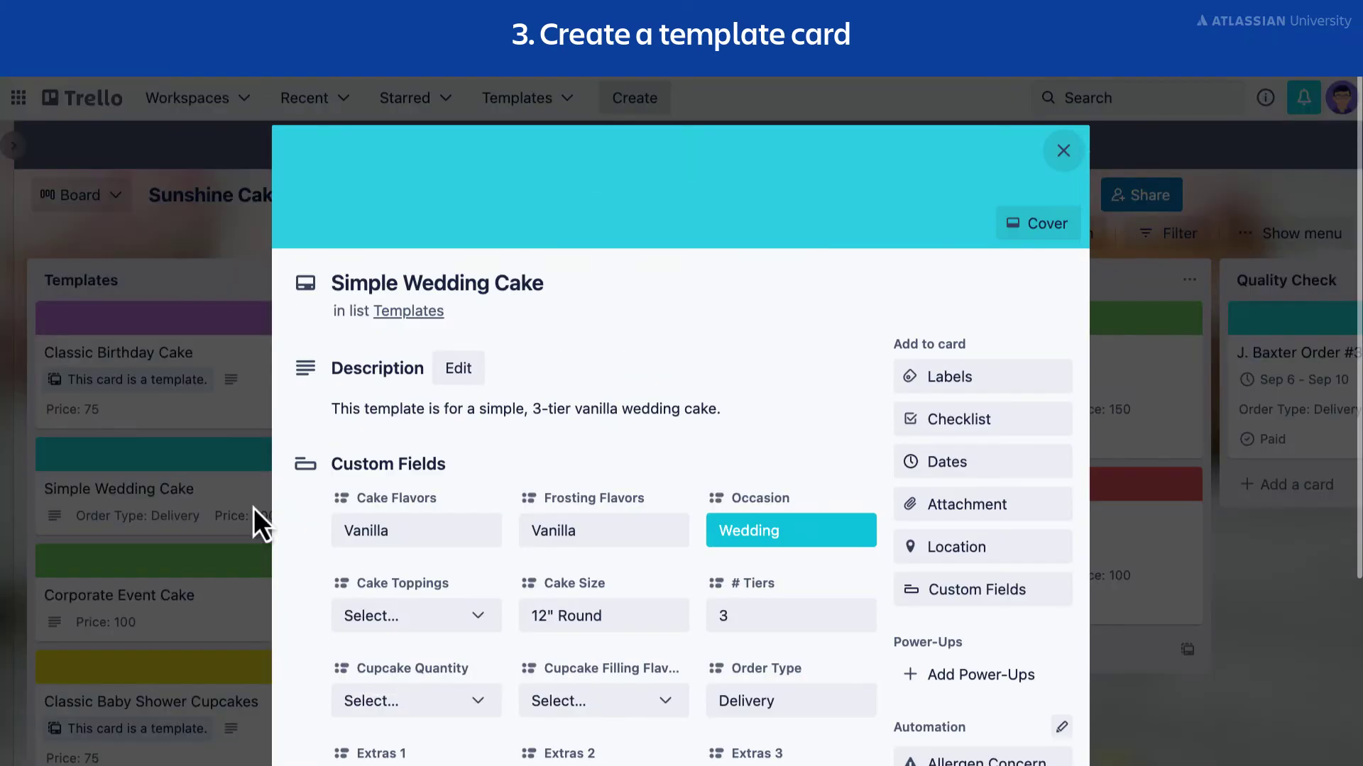
{"action": "scroll", "coordinate": [888, 691], "scroll_direction": "down", "scroll_amount": 6}
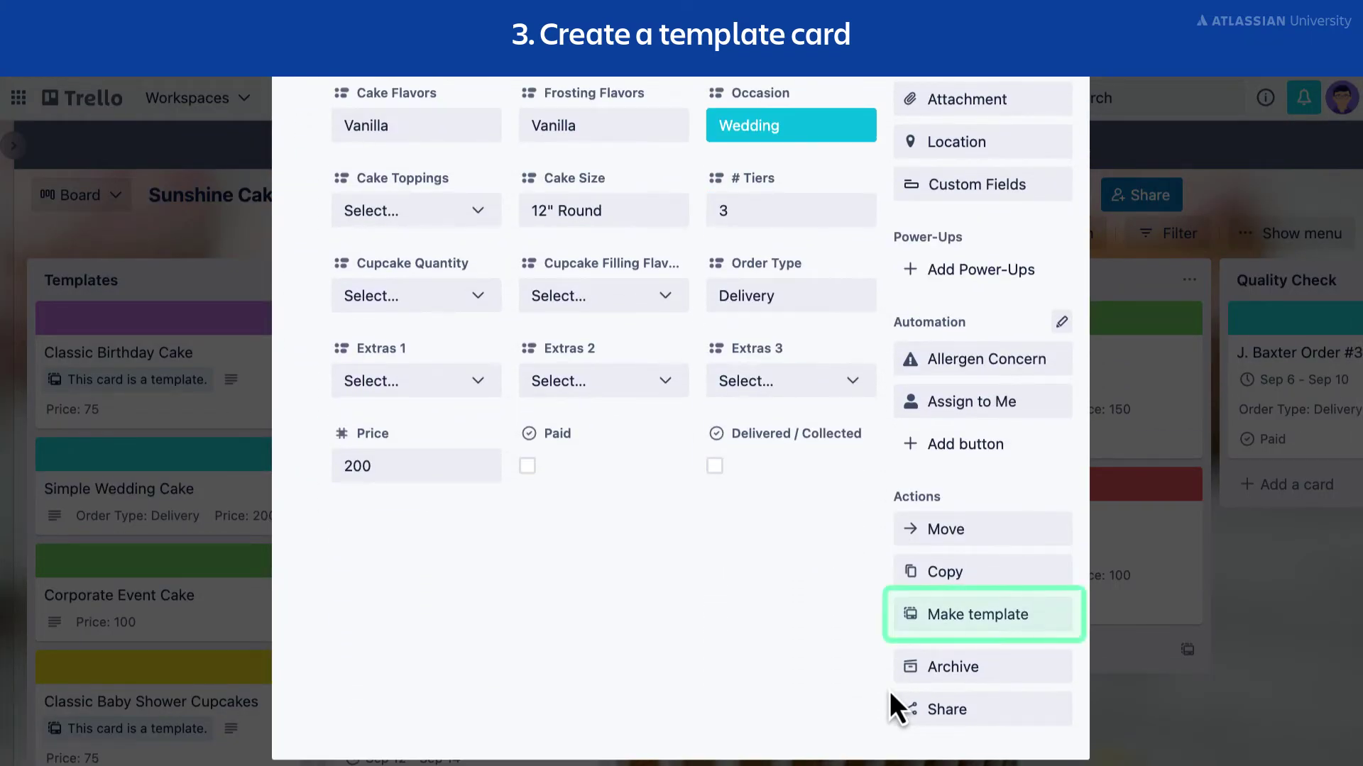
{"action": "left_click", "coordinate": [938, 617]}
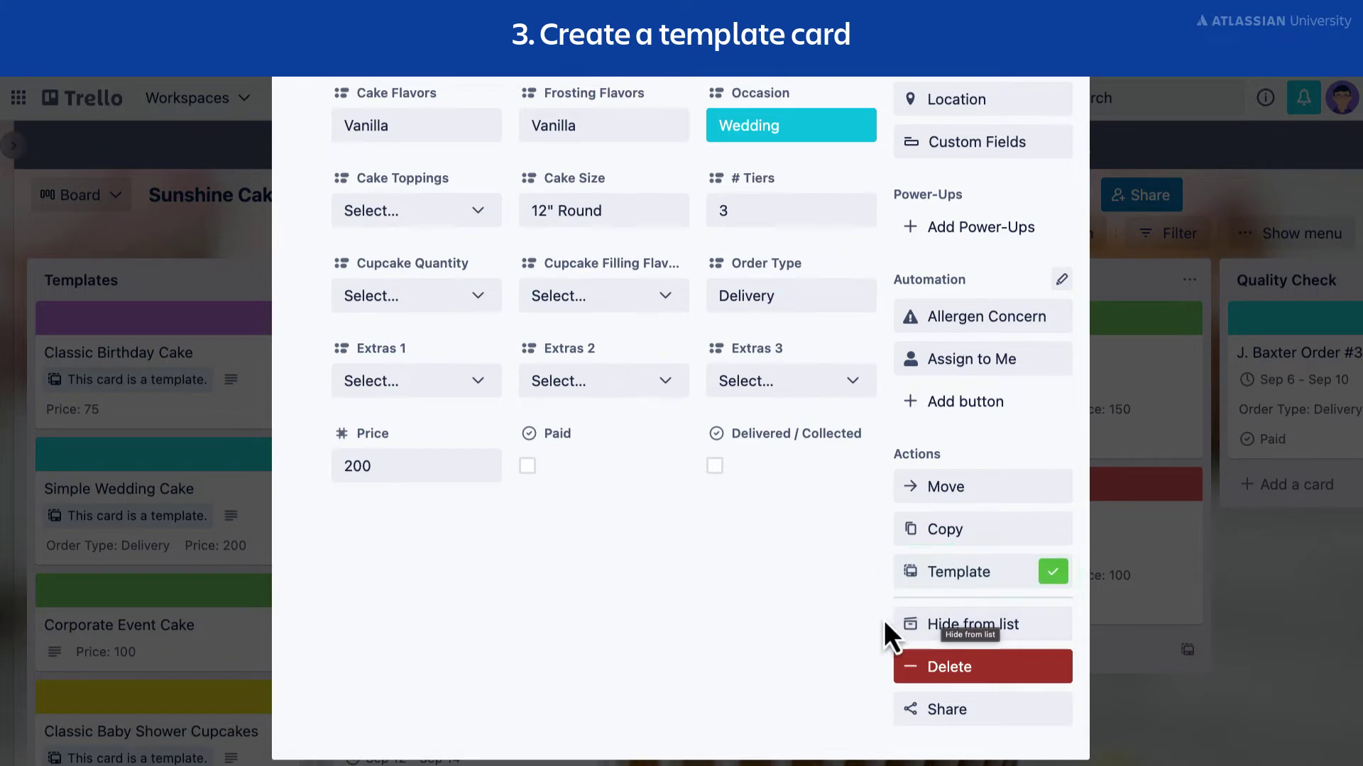
{"action": "scroll", "coordinate": [897, 630], "scroll_direction": "up", "scroll_amount": 6}
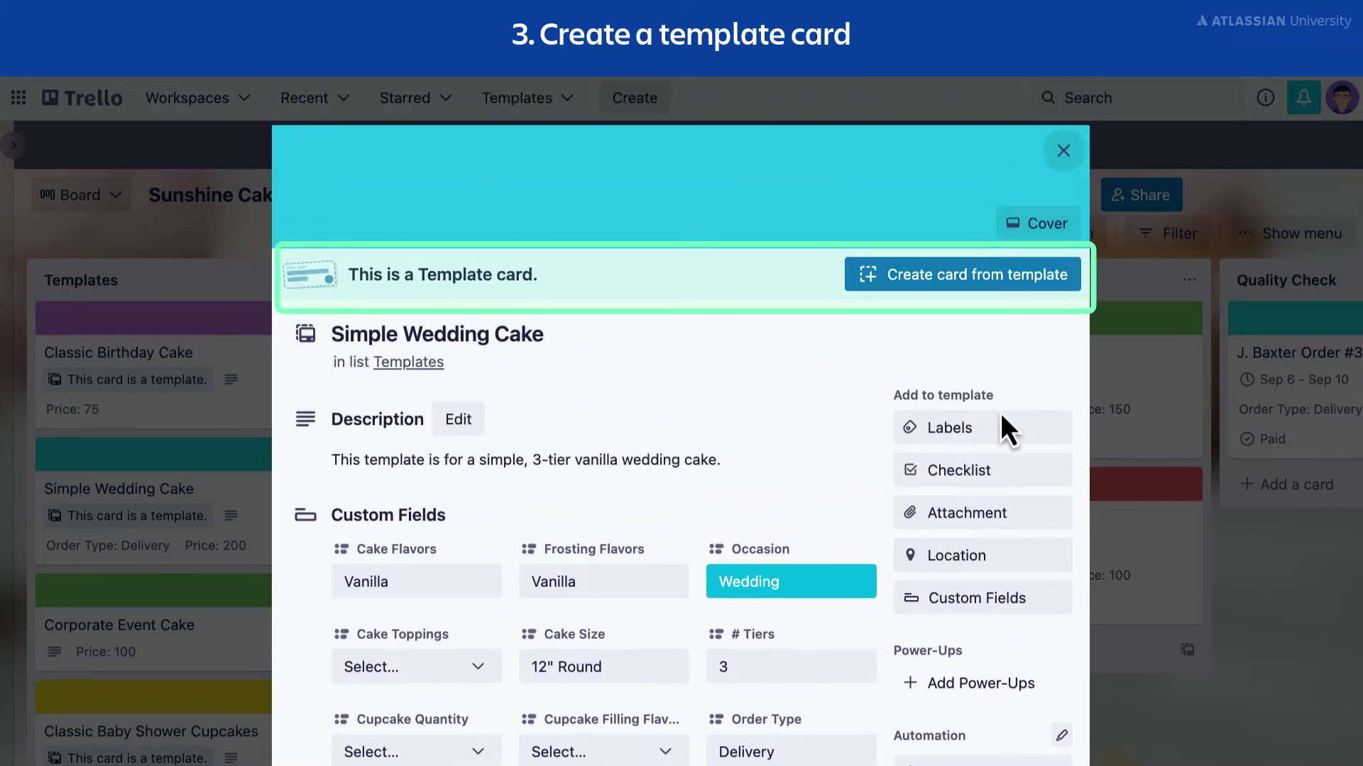
{"action": "left_click", "coordinate": [1063, 160]}
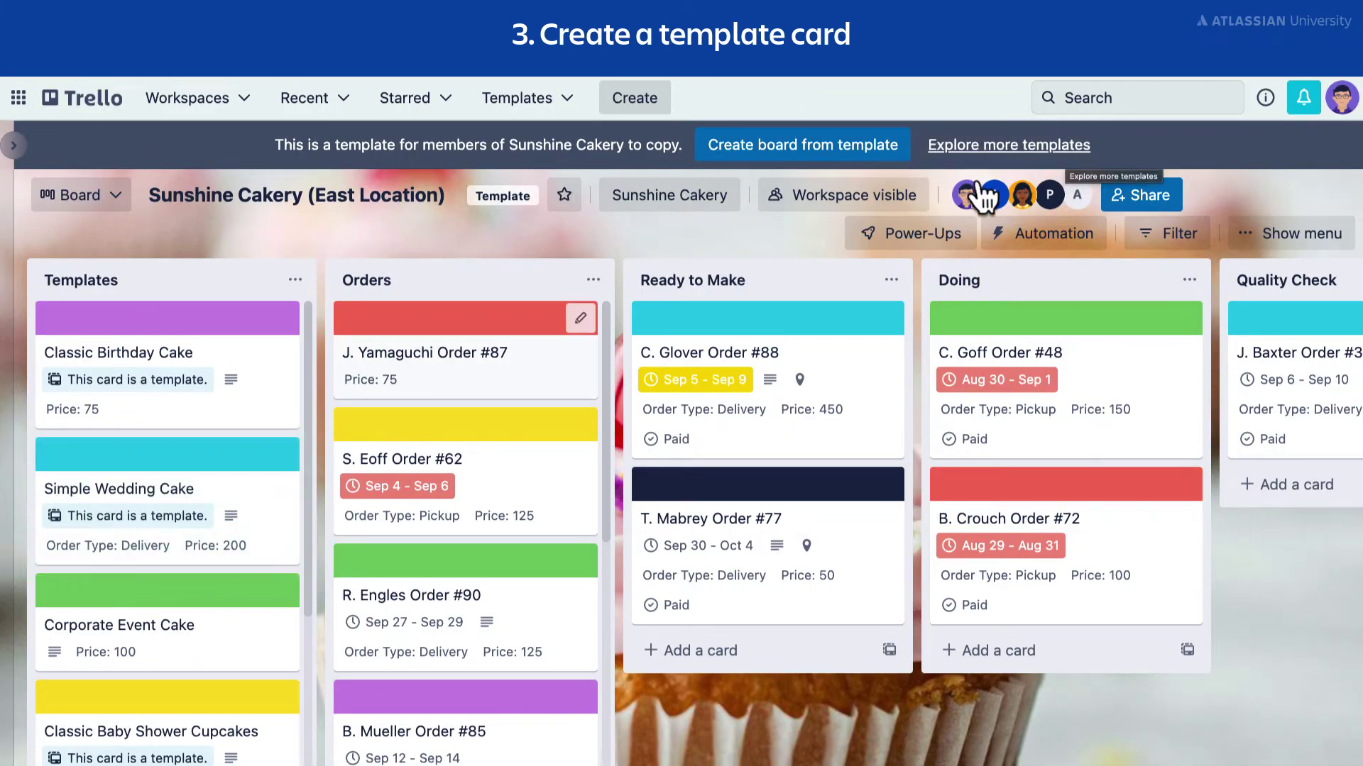
Set the Simple Wedding Cake template's Frosting Flavors field to Buttercream.
{"action": "left_click", "coordinate": [263, 511]}
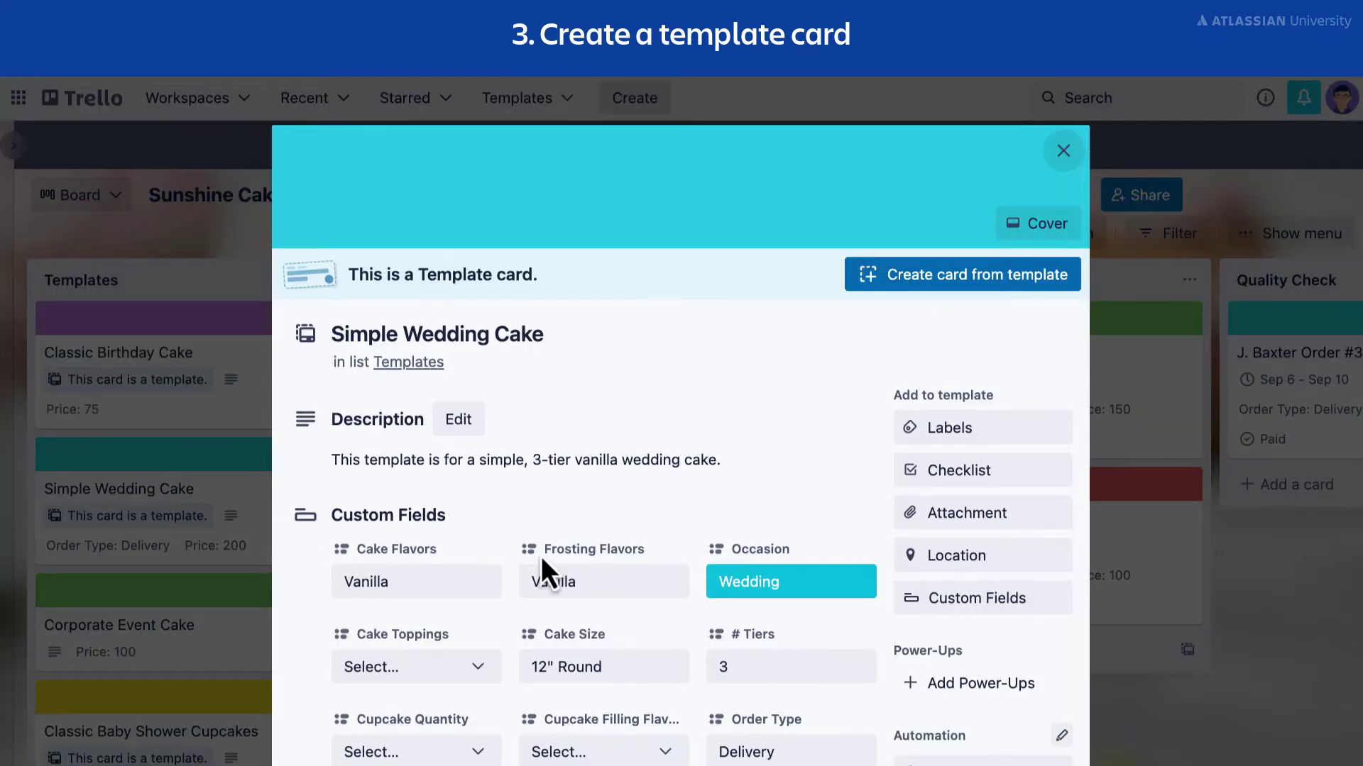
{"action": "left_click", "coordinate": [613, 598]}
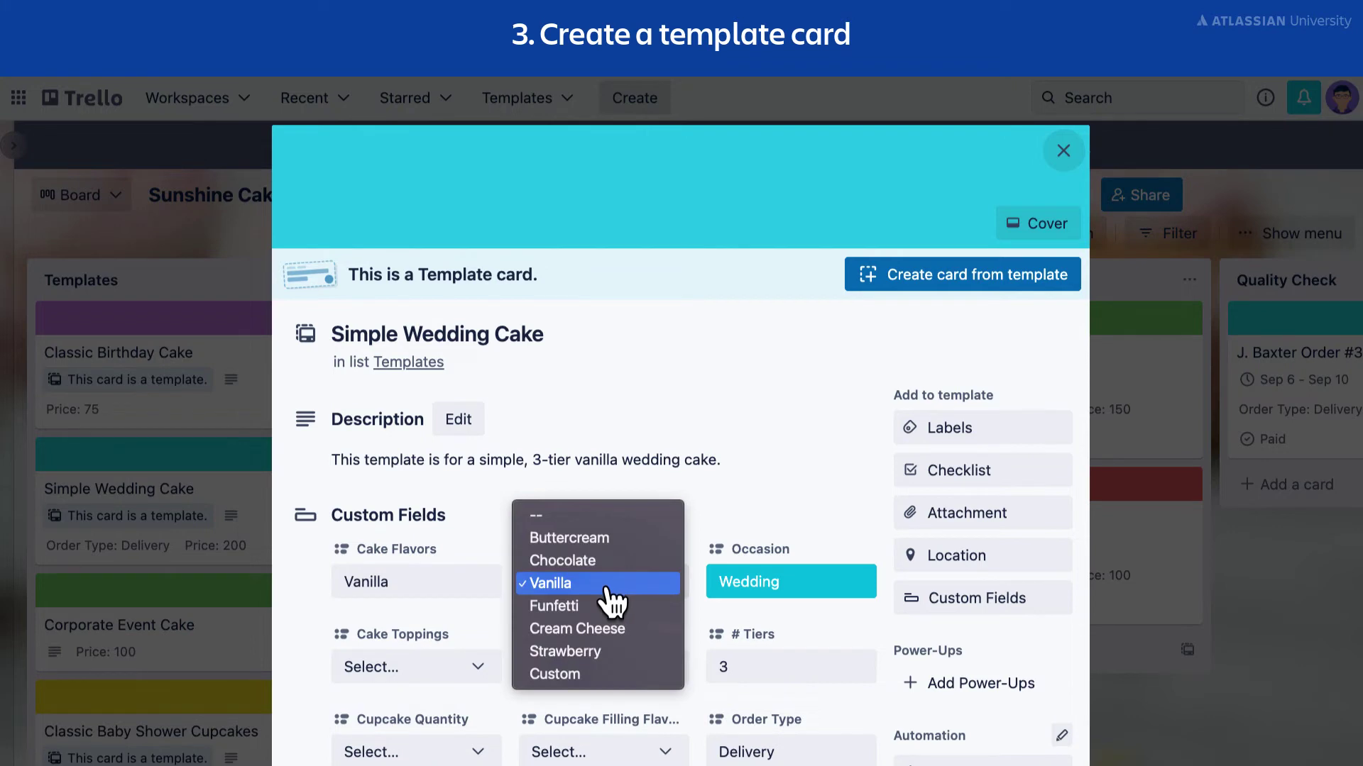
{"action": "left_click", "coordinate": [601, 542]}
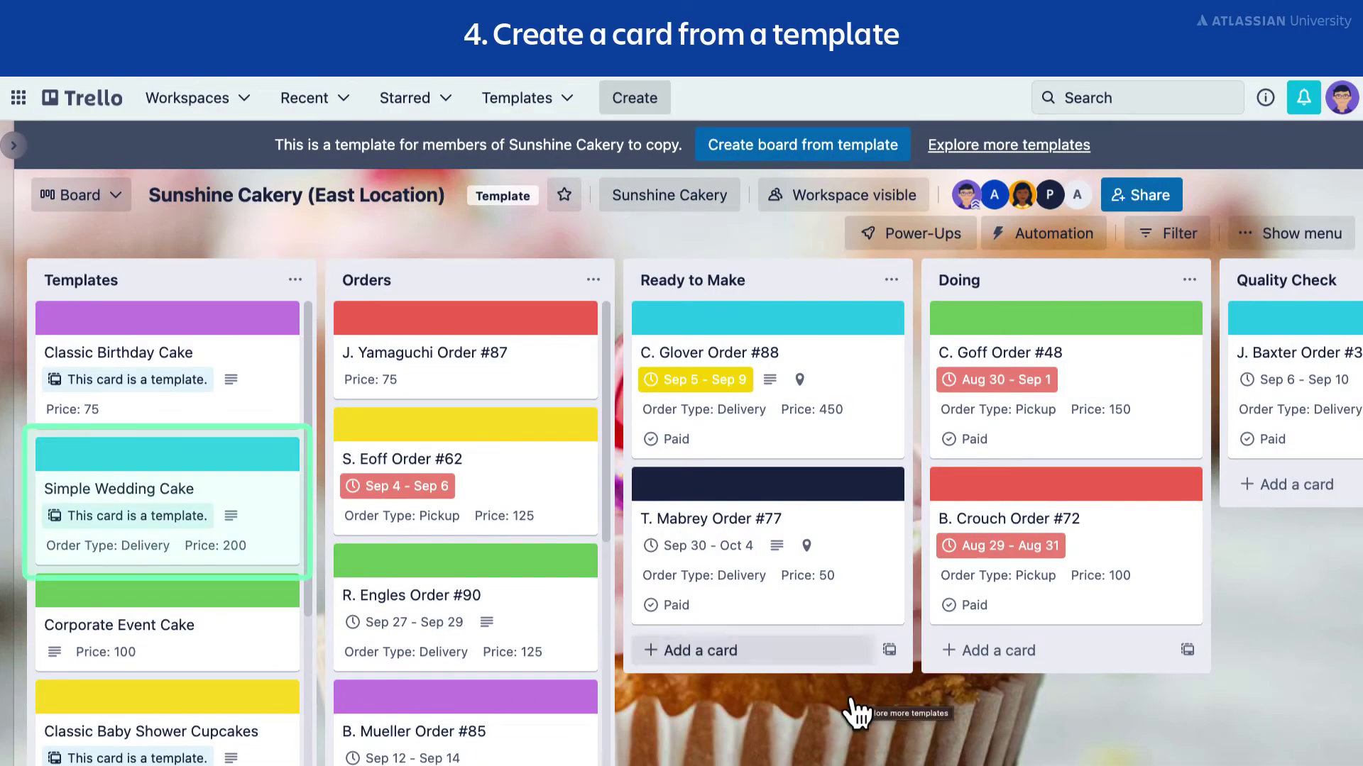
Create an Orders card from the Simple Wedding Cake template, titled with the customer's name and order number.
{"action": "left_click", "coordinate": [272, 497]}
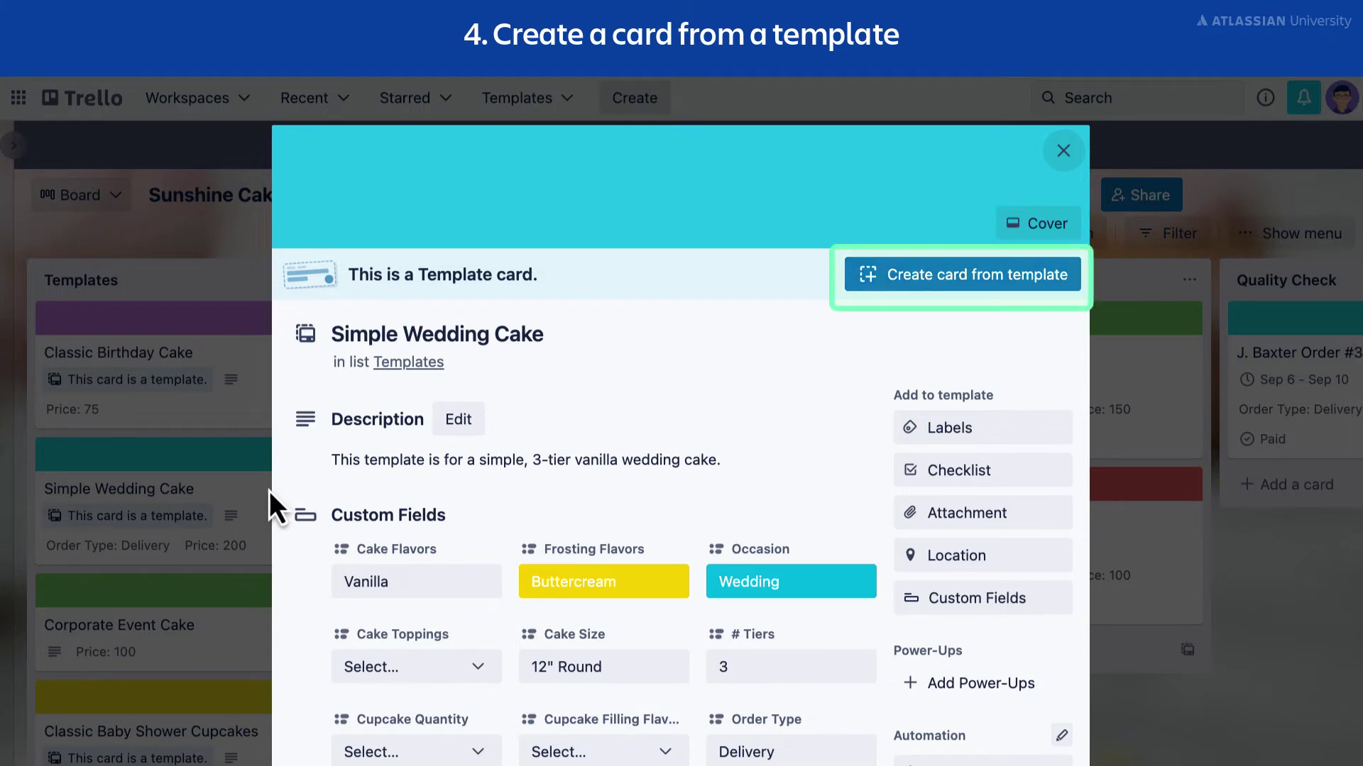
{"action": "left_click", "coordinate": [933, 281]}
{"action": "type", "text": "T"}
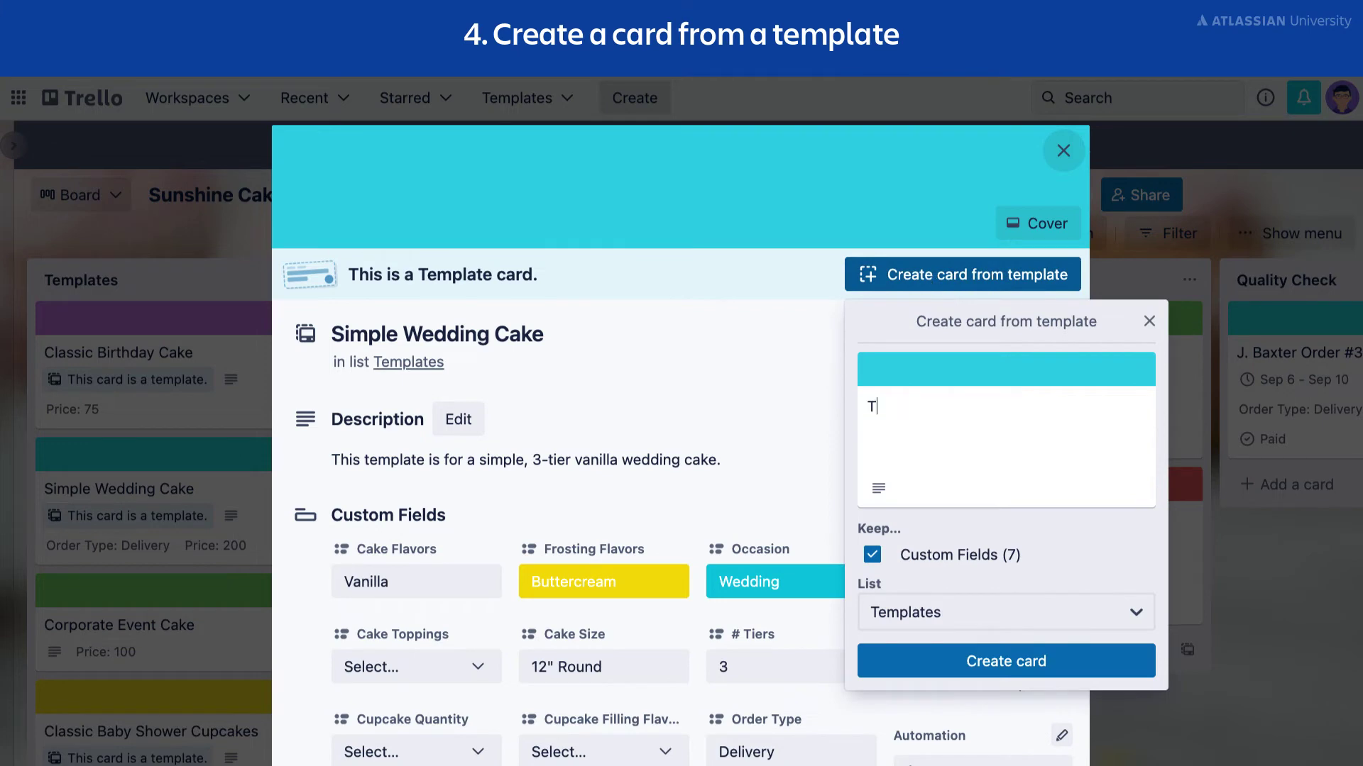
{"action": "type", "text": ". Griffin Order #116"}
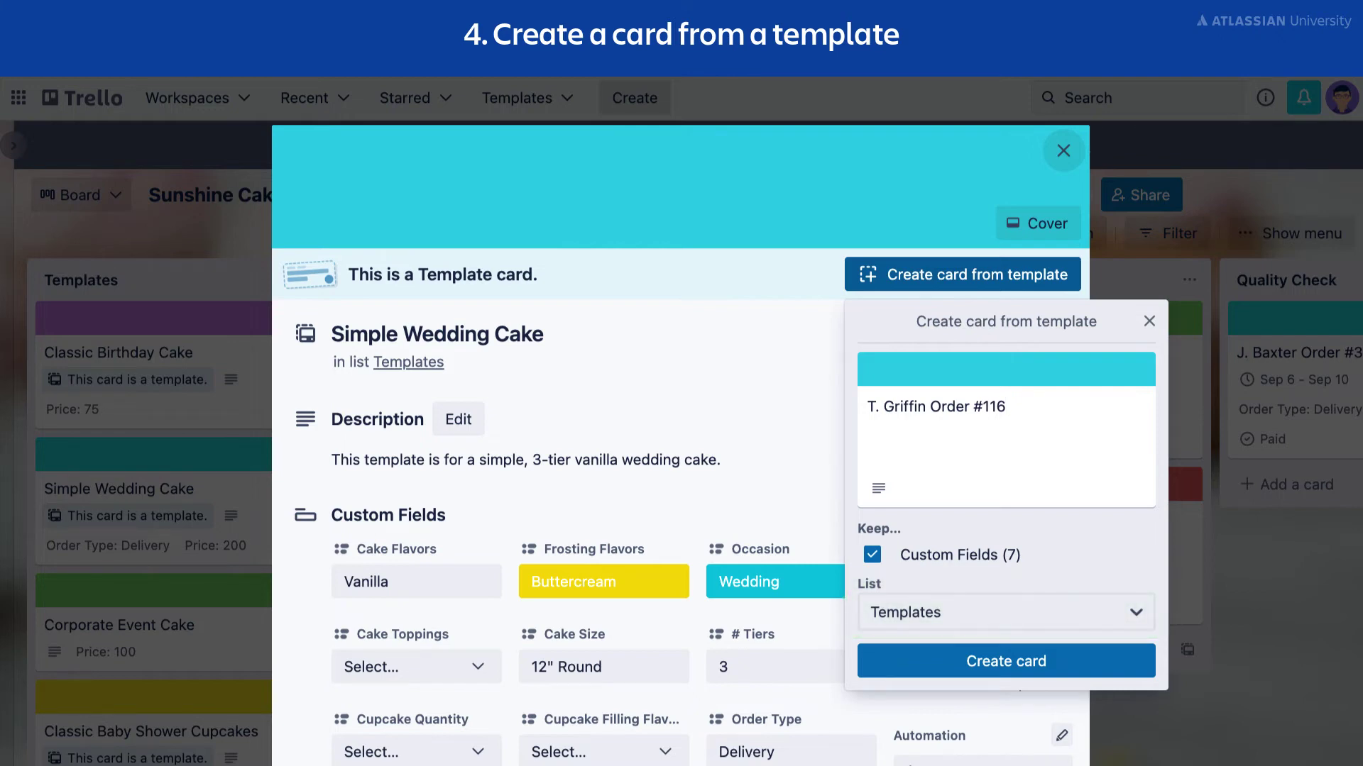
{"action": "left_click", "coordinate": [1068, 621]}
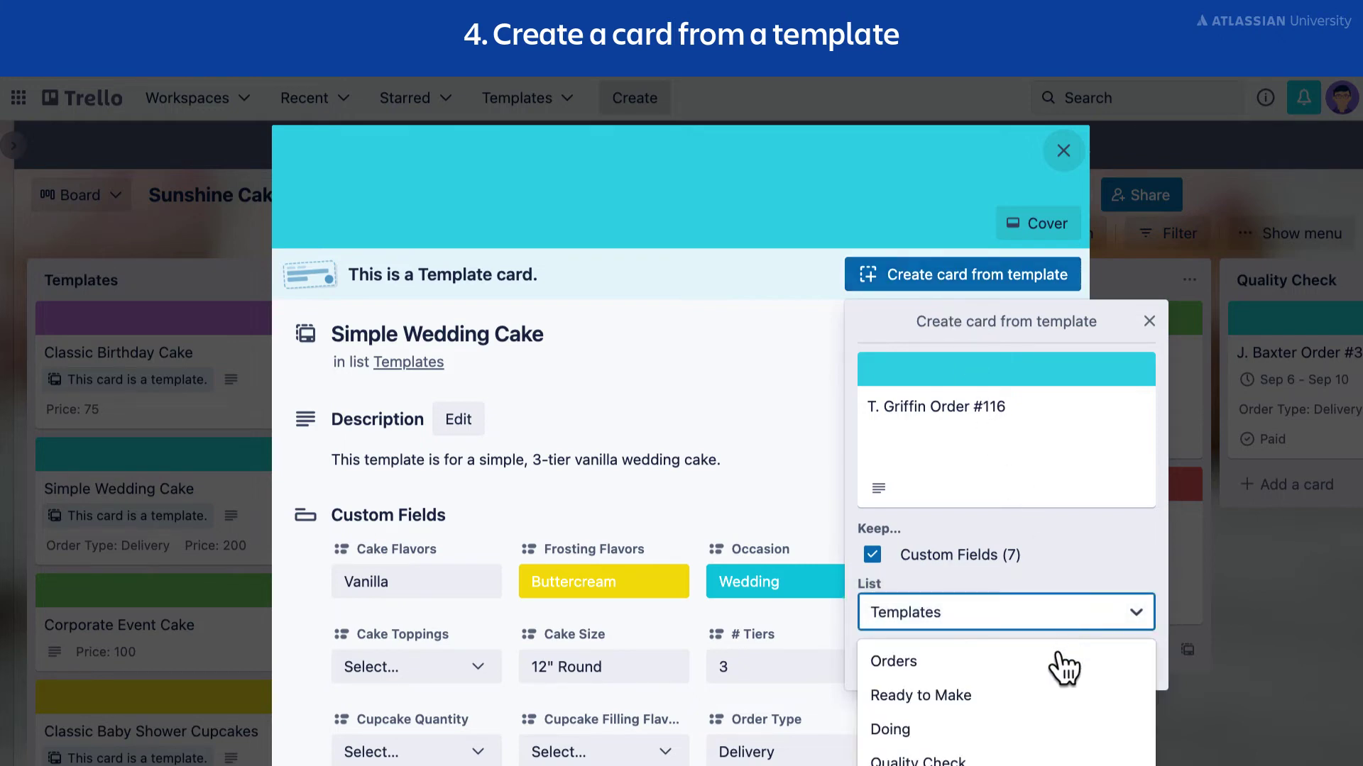
{"action": "left_click", "coordinate": [1061, 669]}
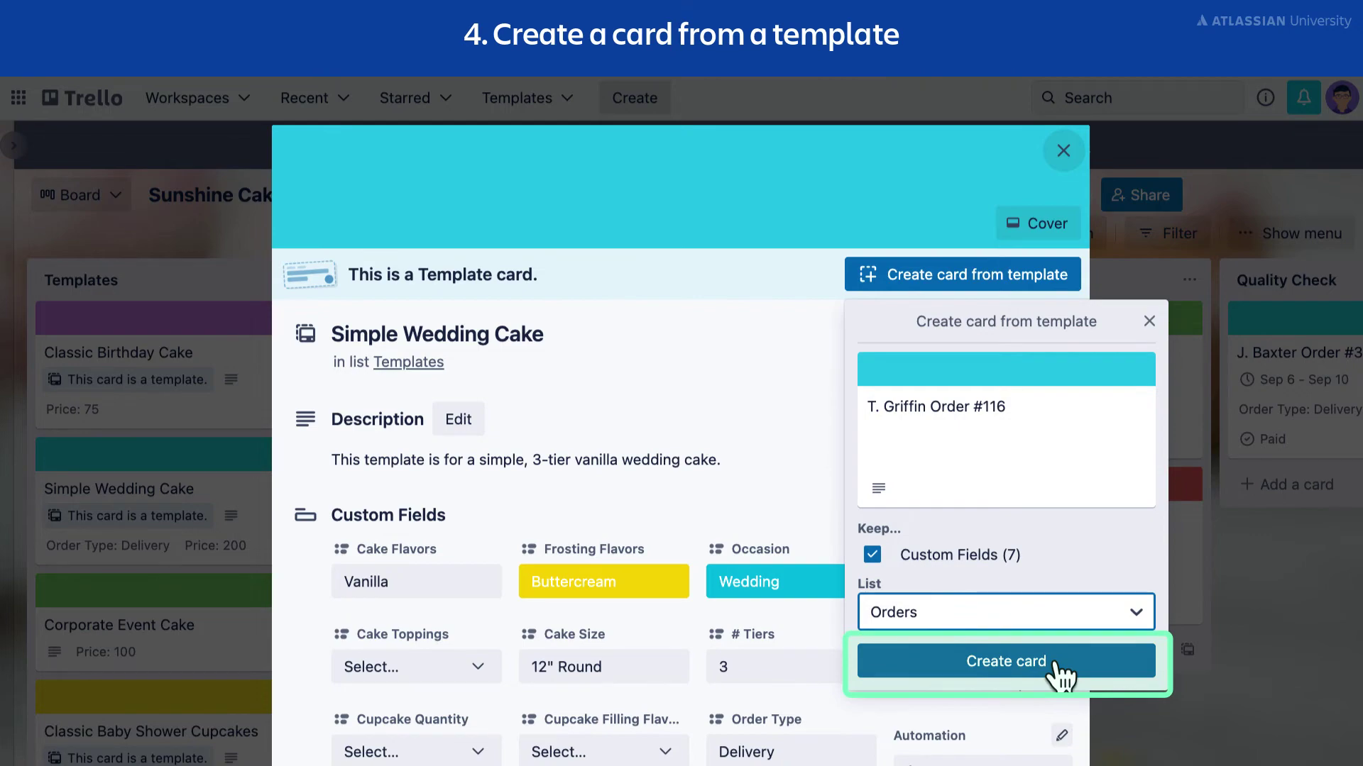
{"action": "left_click", "coordinate": [1061, 668]}
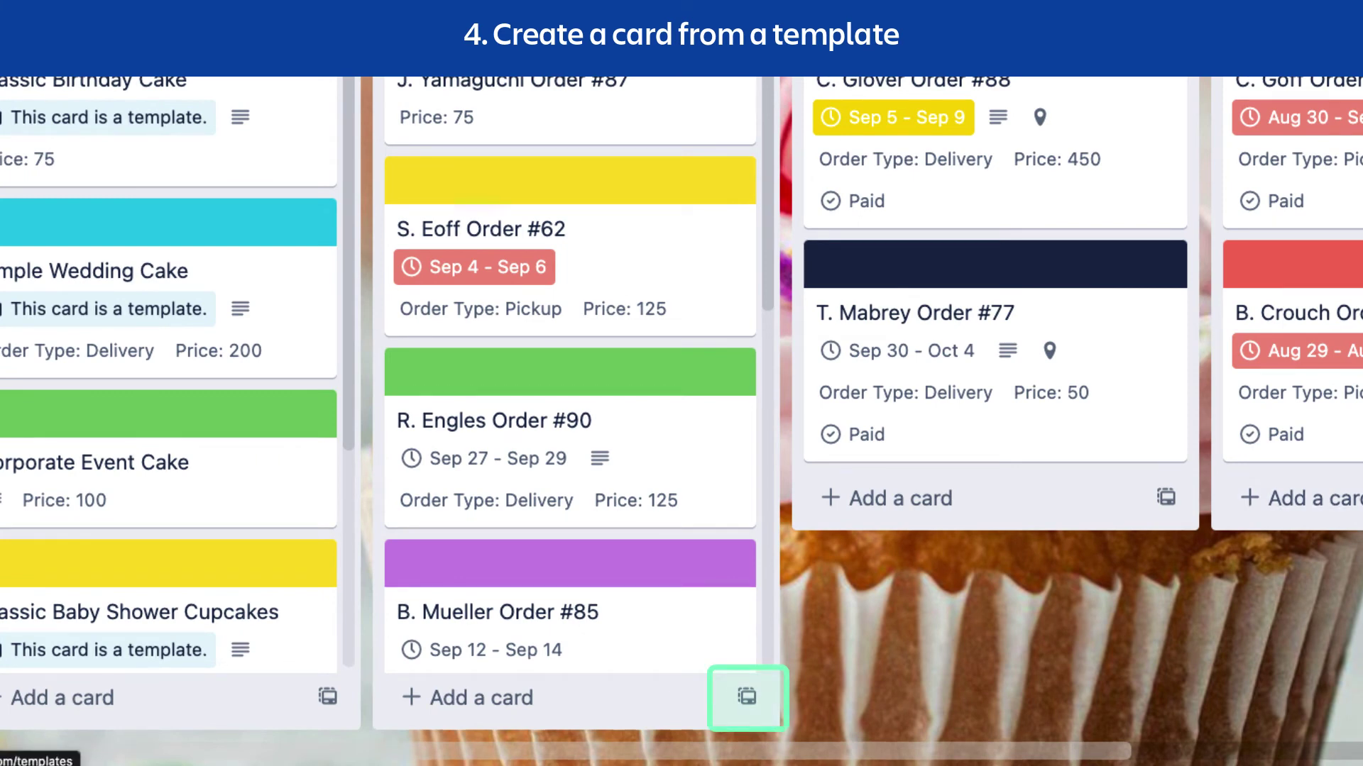
Add a Classic Strawberry Cake card to Orders using the list's template picker.
{"action": "left_click", "coordinate": [746, 698]}
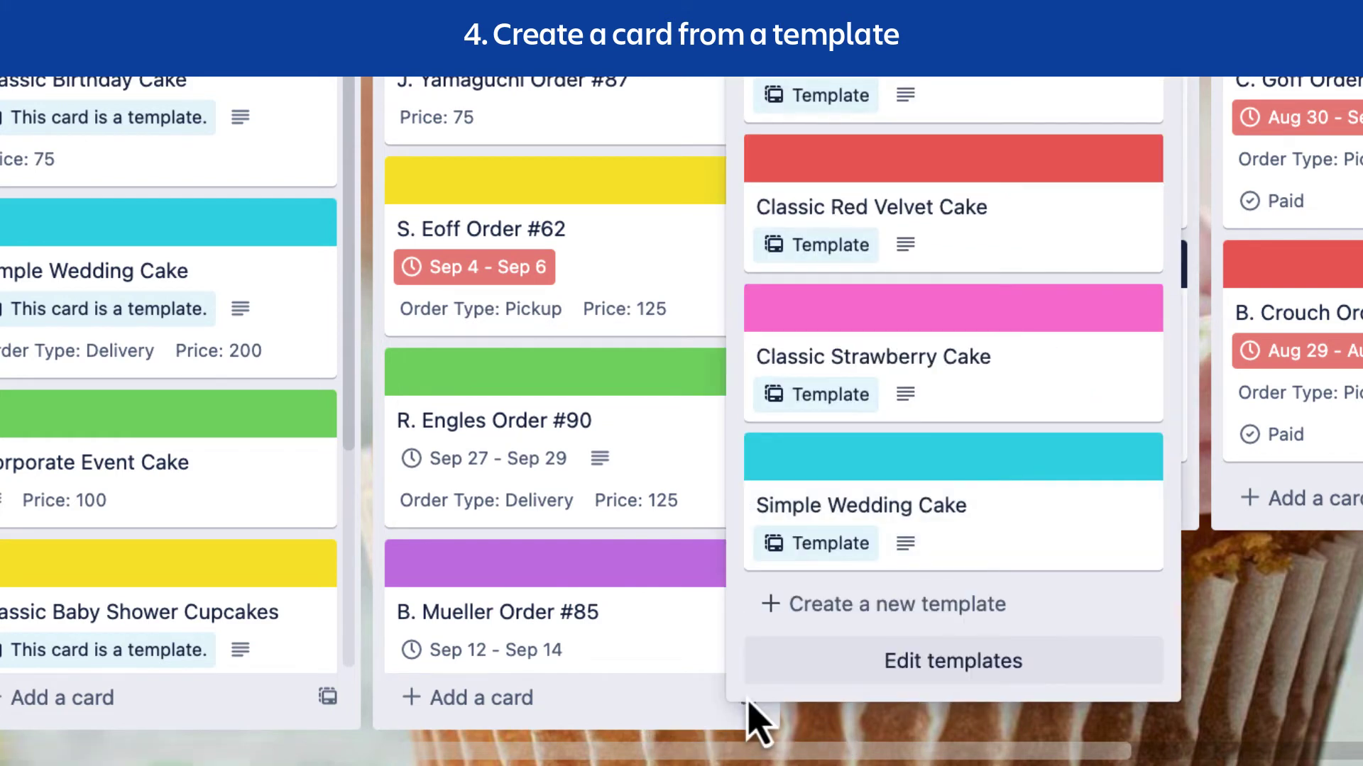
{"action": "left_click", "coordinate": [1059, 399]}
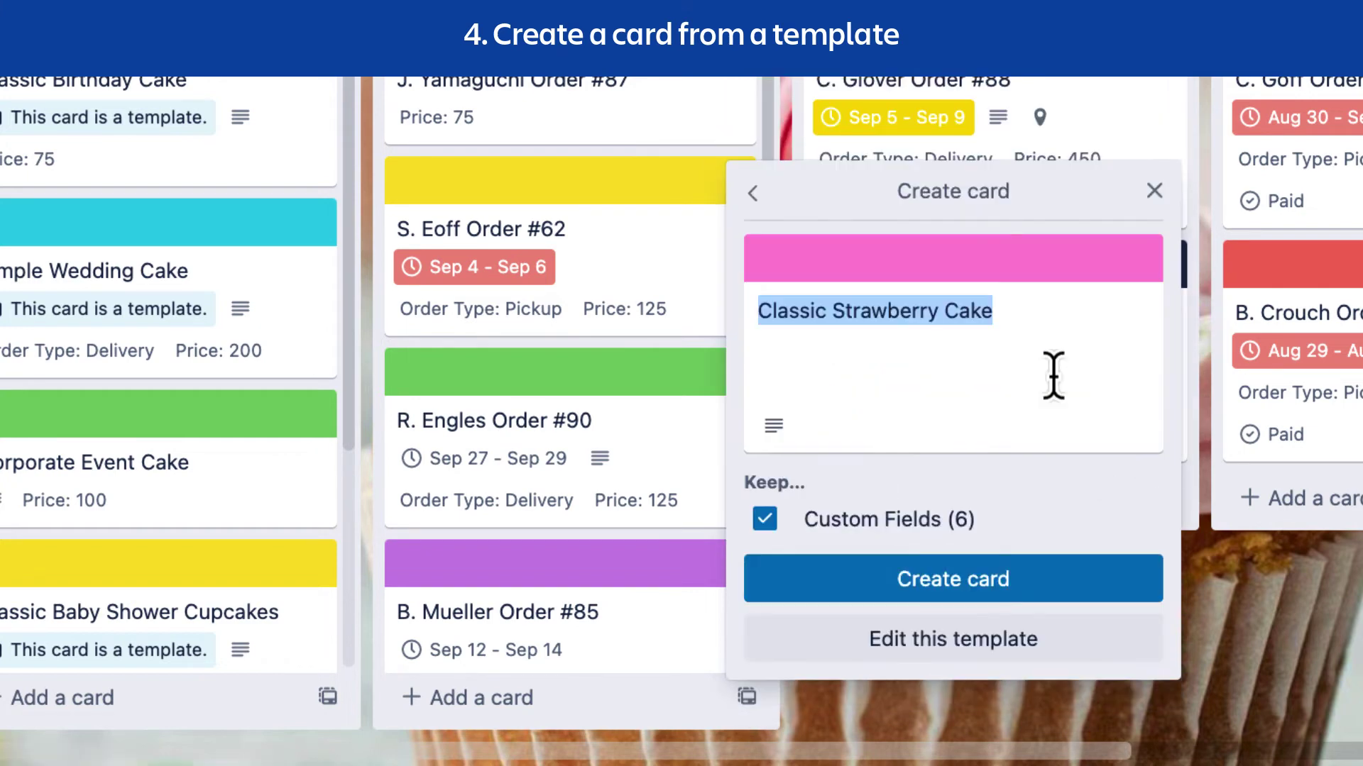
{"action": "left_click", "coordinate": [1056, 572]}
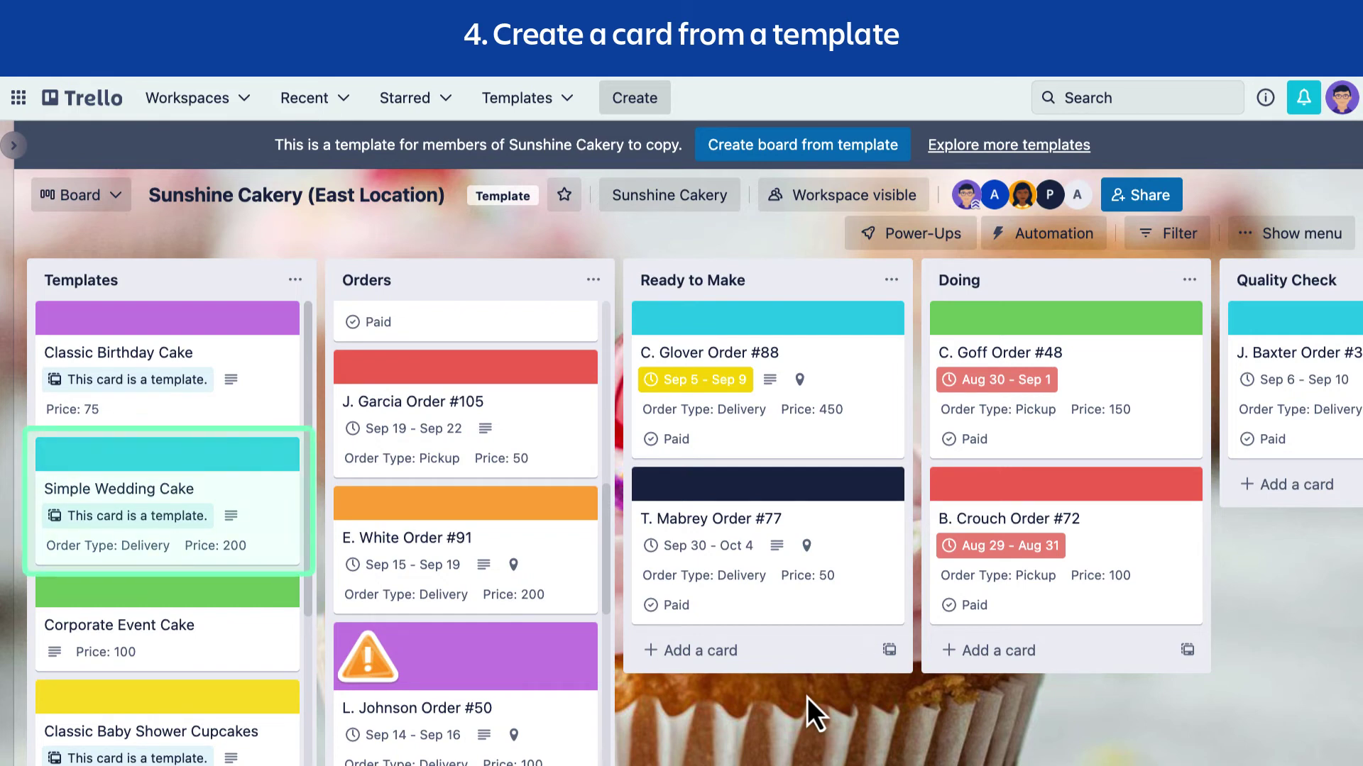
Remove the template mark from Simple Wedding Cake, making it a regular card again.
{"action": "left_click", "coordinate": [182, 529]}
{"action": "scroll", "coordinate": [745, 660], "scroll_direction": "down", "scroll_amount": 5}
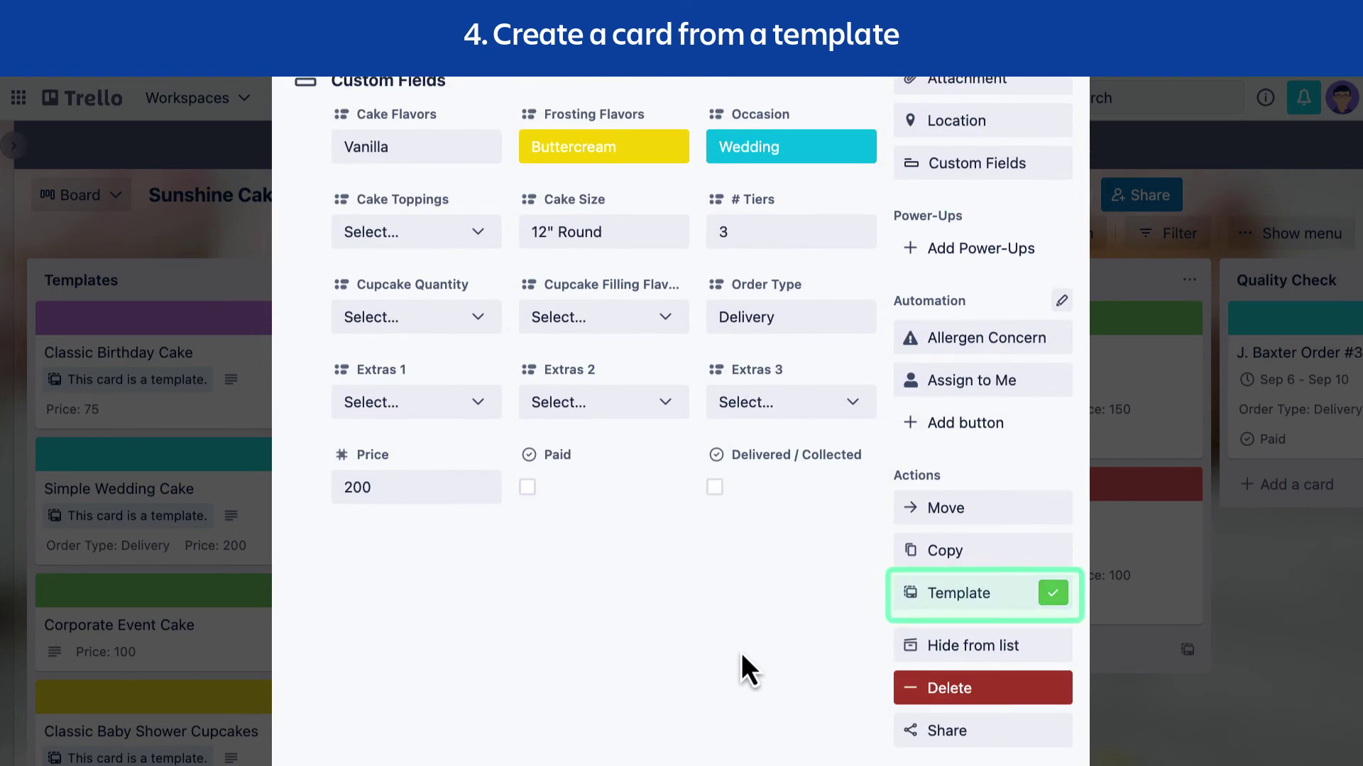
{"action": "left_click", "coordinate": [1054, 595]}
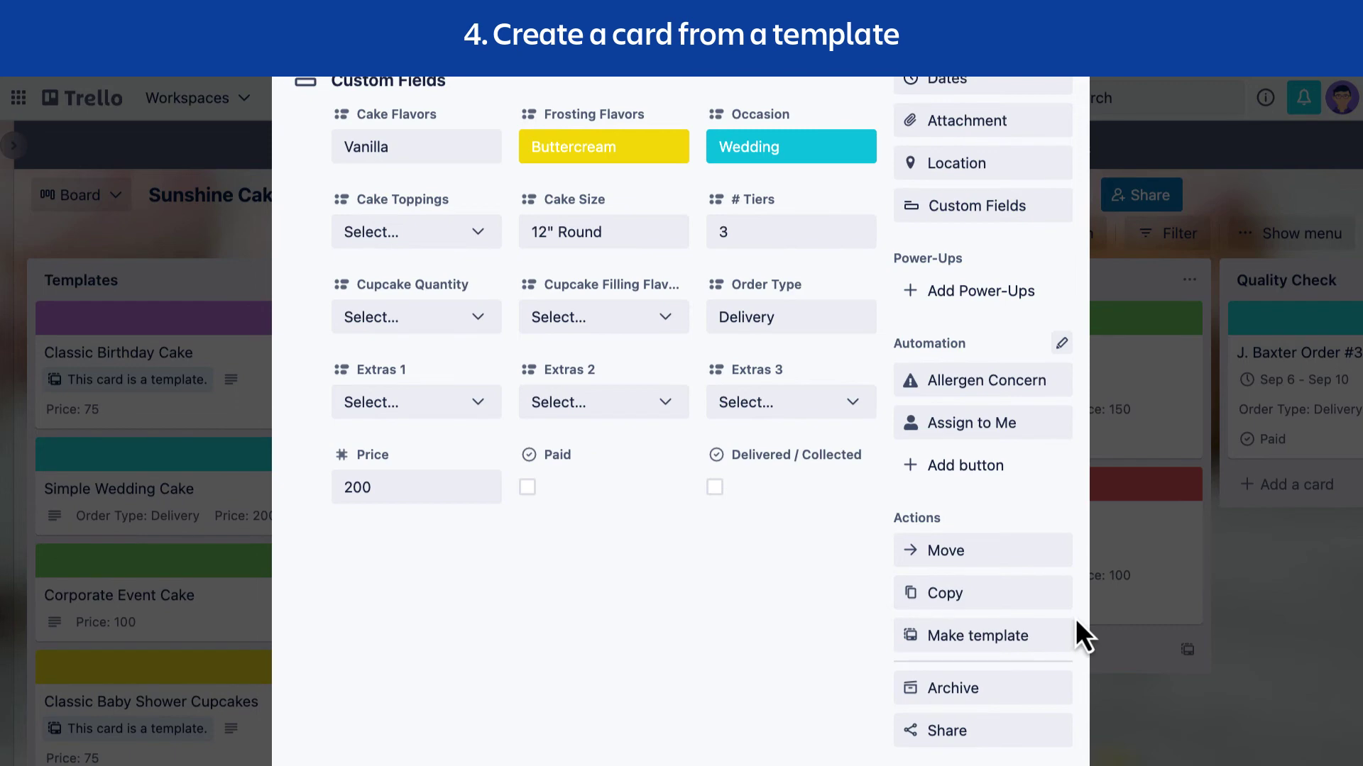
{"action": "scroll", "coordinate": [1075, 610], "scroll_direction": "up", "scroll_amount": 5}
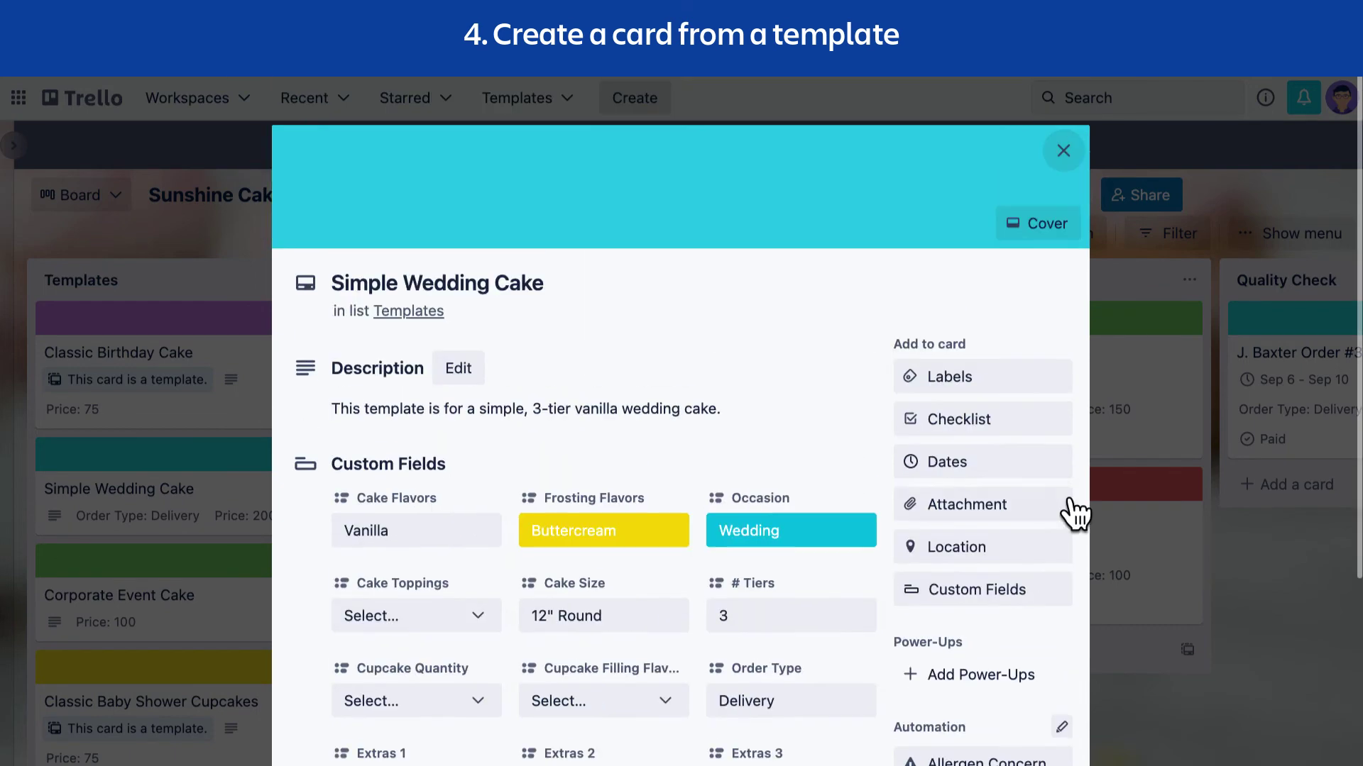
Show the Classic Baby Shower Cupcakes template's details down to its Actions.
{"action": "left_click", "coordinate": [1065, 152]}
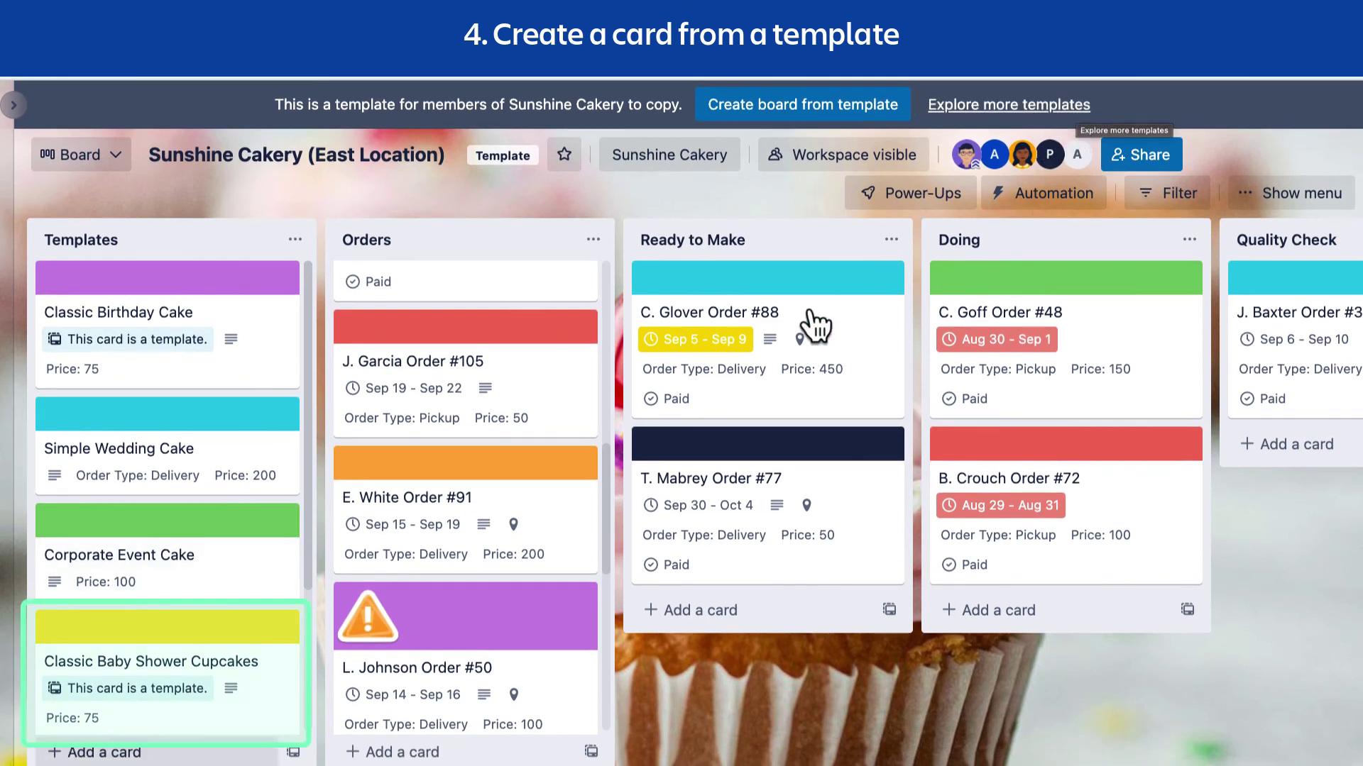
{"action": "left_click", "coordinate": [252, 725]}
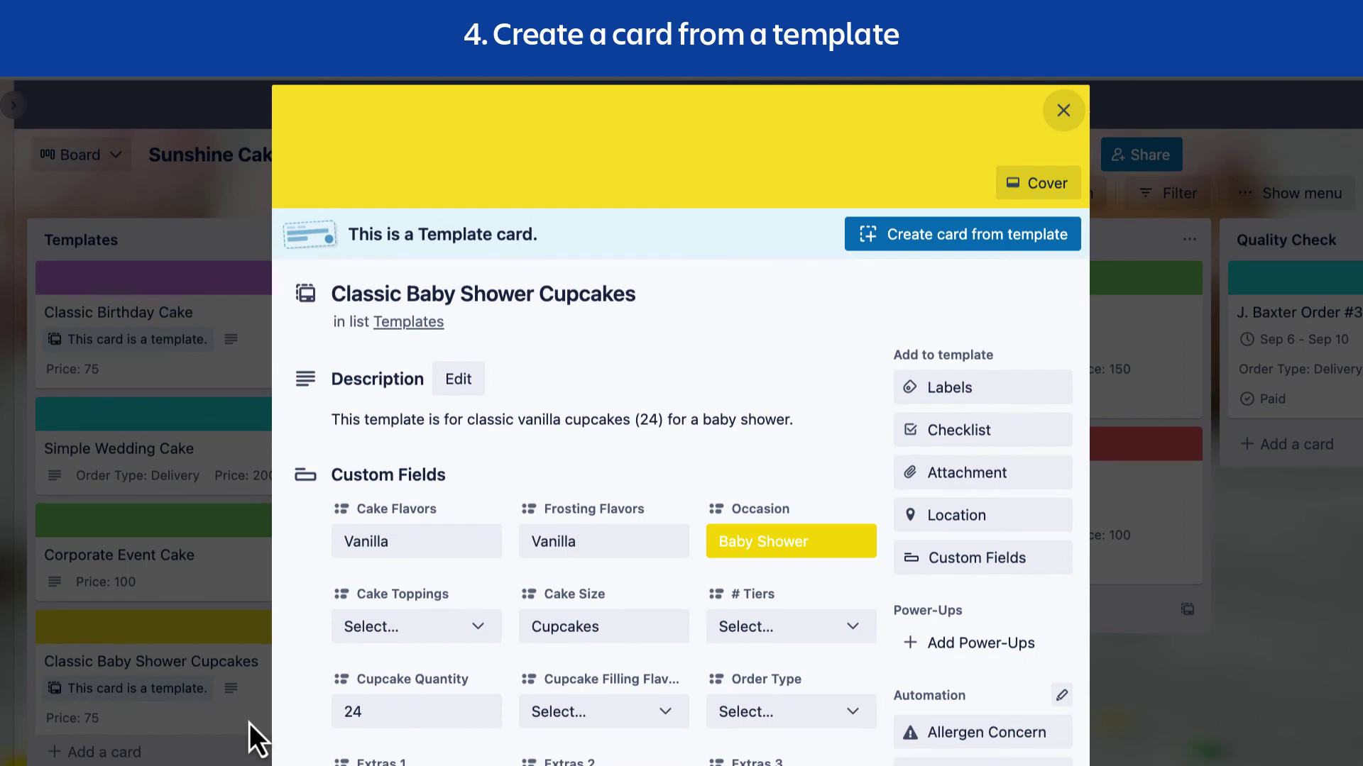
{"action": "scroll", "coordinate": [869, 646], "scroll_direction": "down", "scroll_amount": 5}
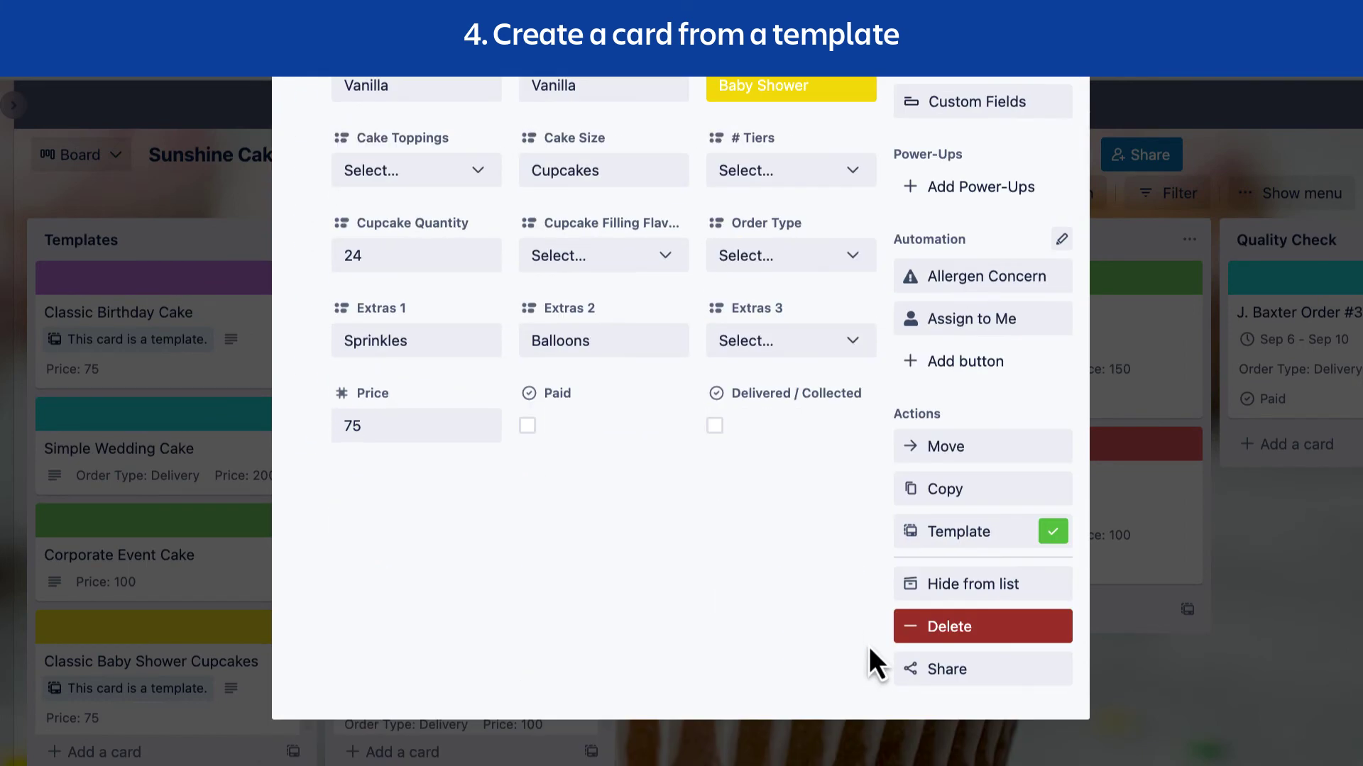